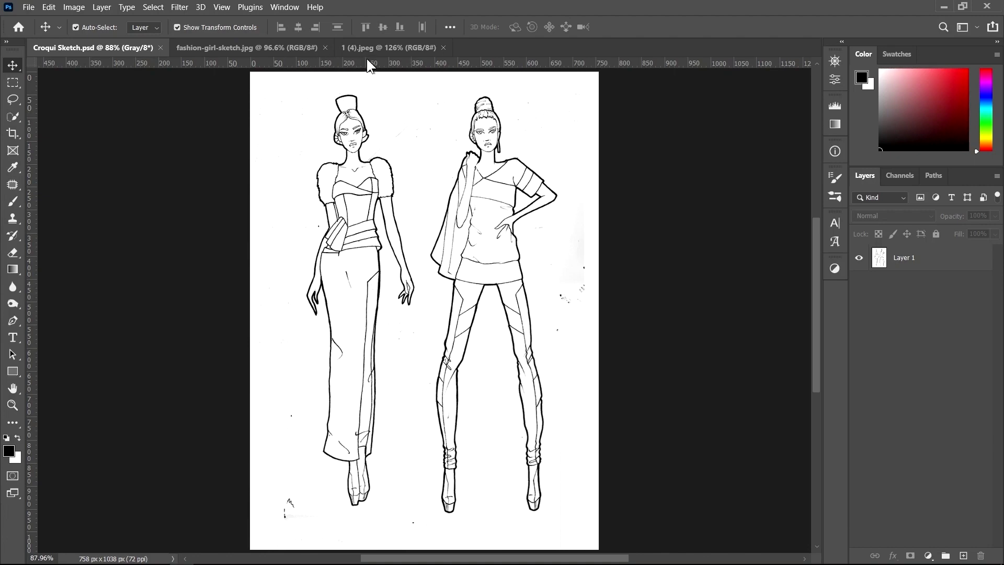
- Switch to the scanned outfit sketch document 1 (4).jpeg
left_click(391, 47)
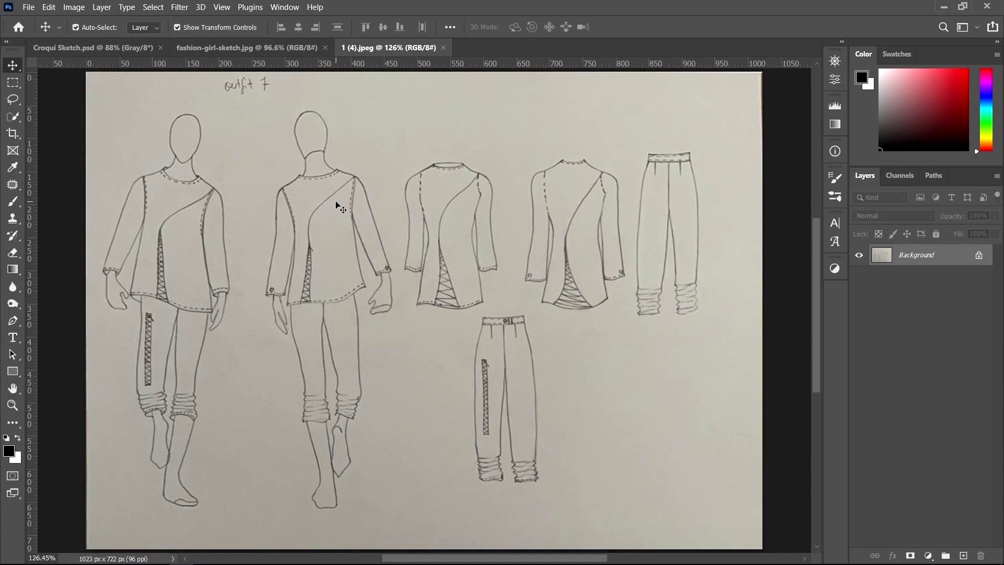
- Duplicate the Background layer and apply a High Pass filter to the copy
right_click(954, 260)
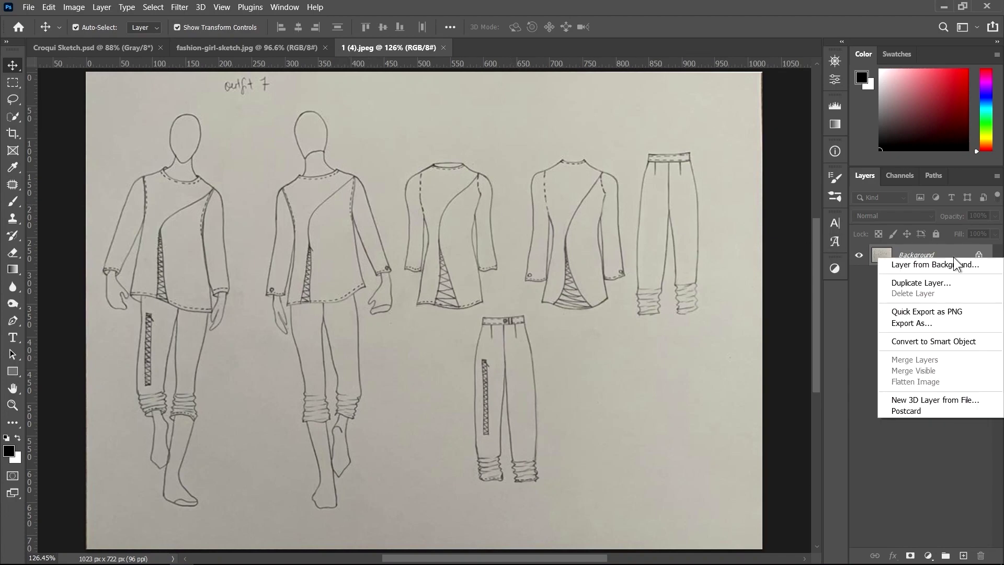
left_click(936, 283)
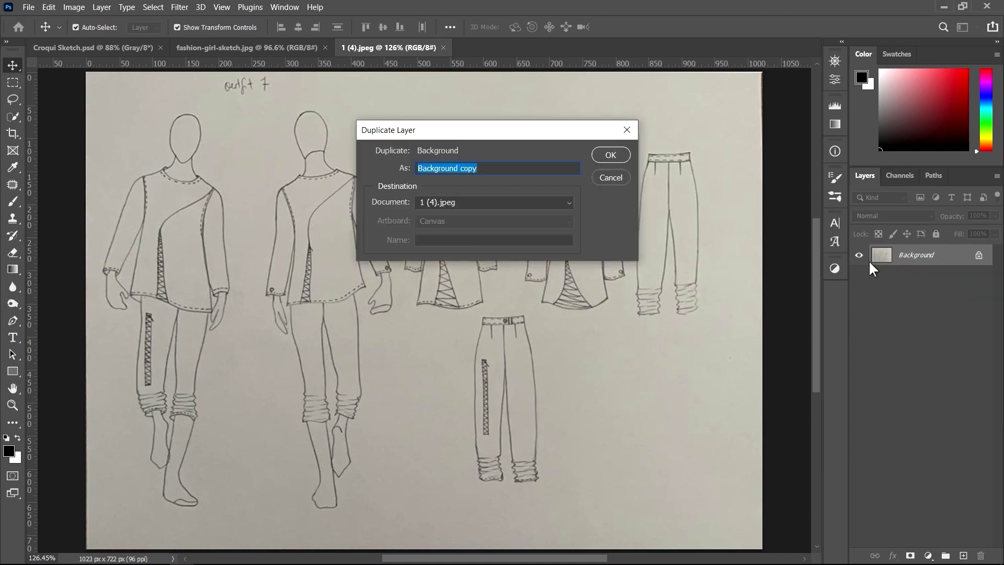
left_click(611, 155)
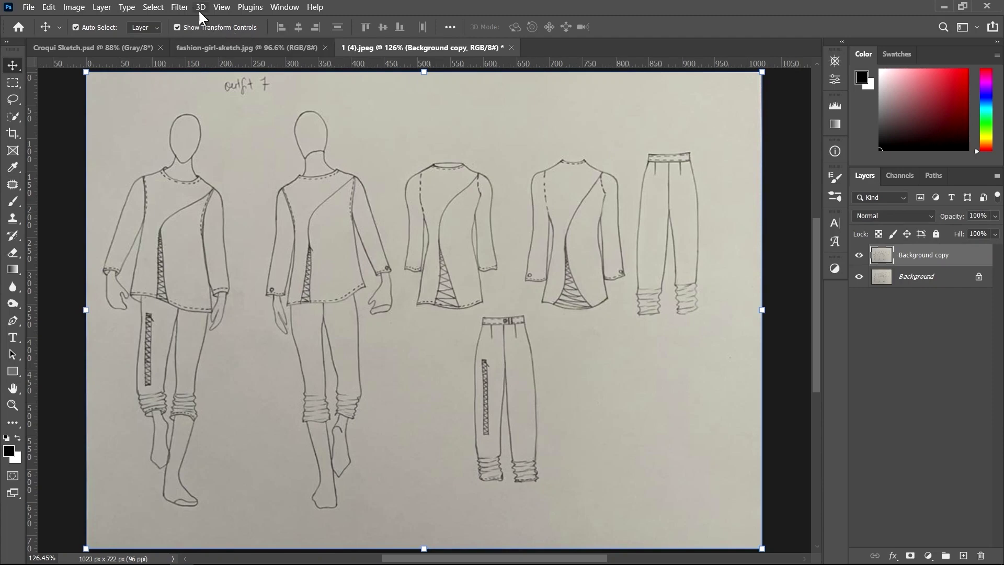
left_click(183, 9)
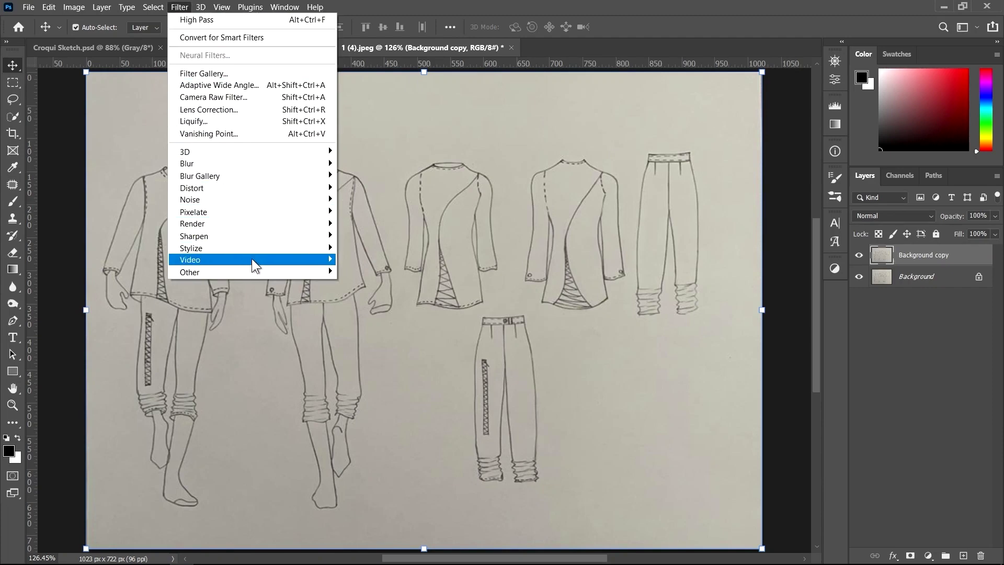
mouse_move(235, 271)
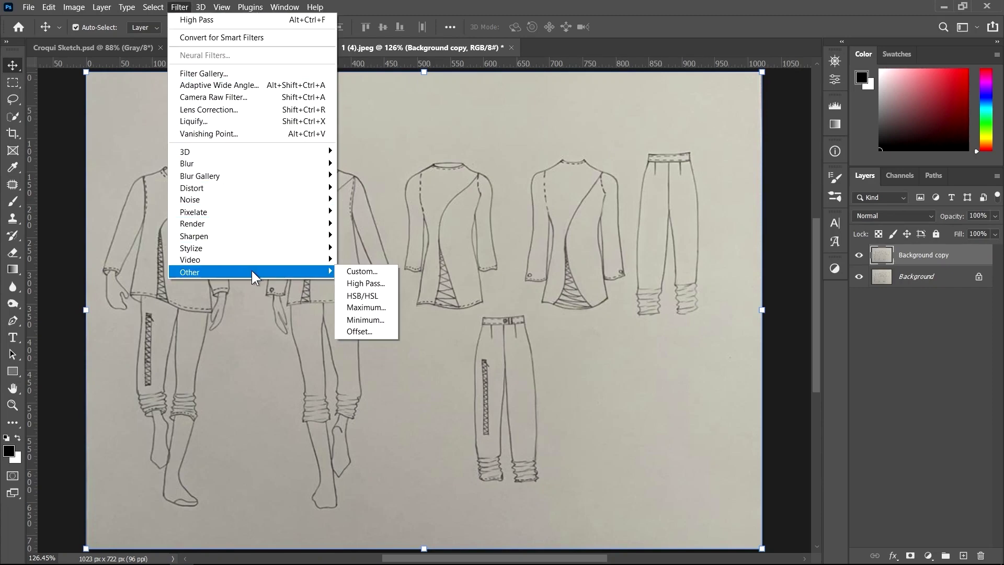
left_click(359, 283)
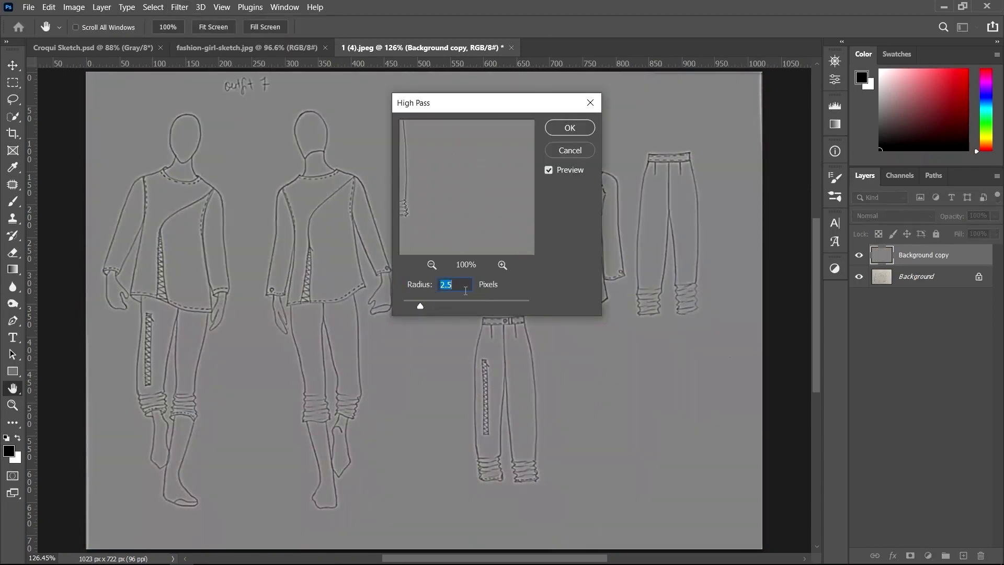
left_click(576, 128)
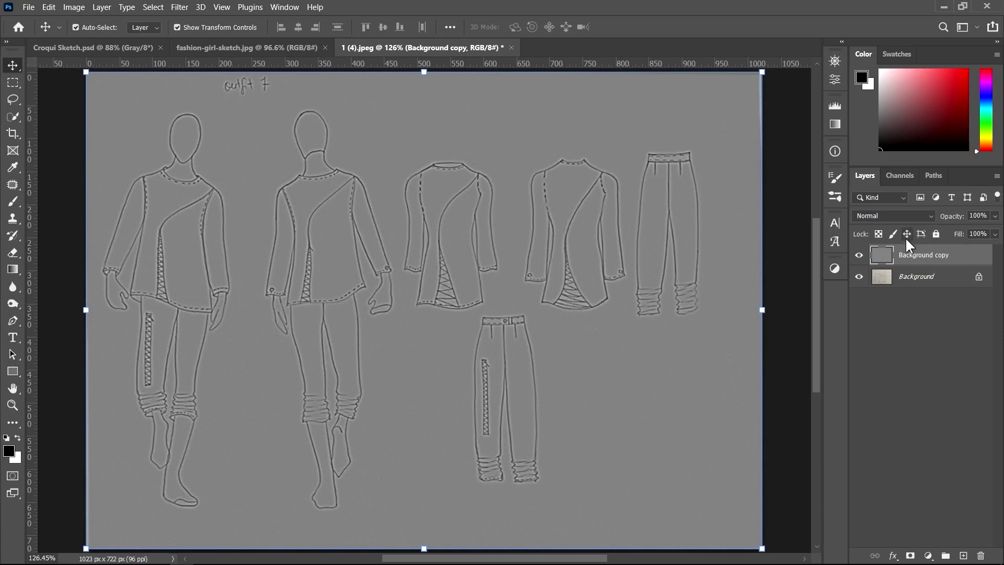
- Blend the high-pass copy as Soft Light and toggle it to compare before and after
left_click(889, 215)
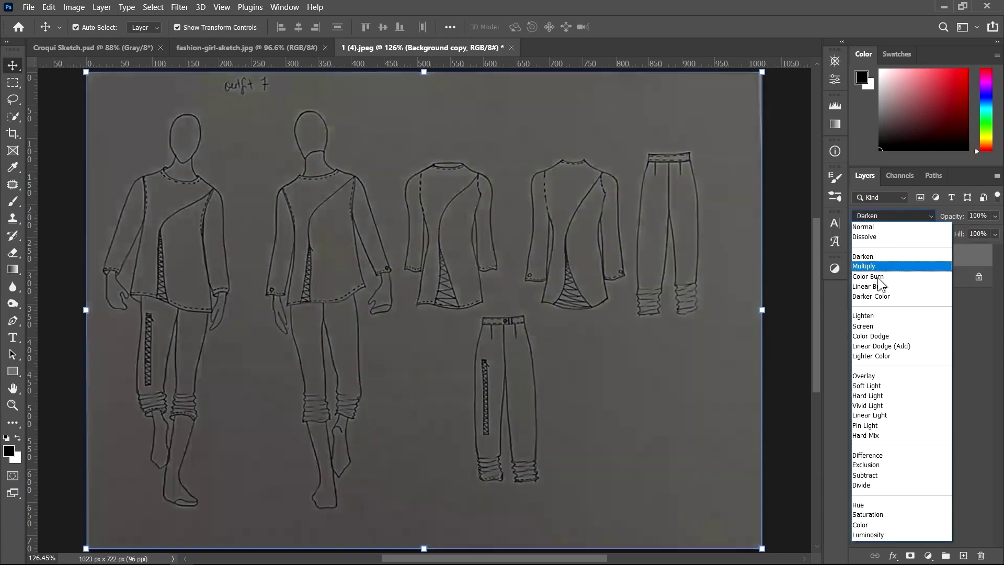
left_click(877, 386)
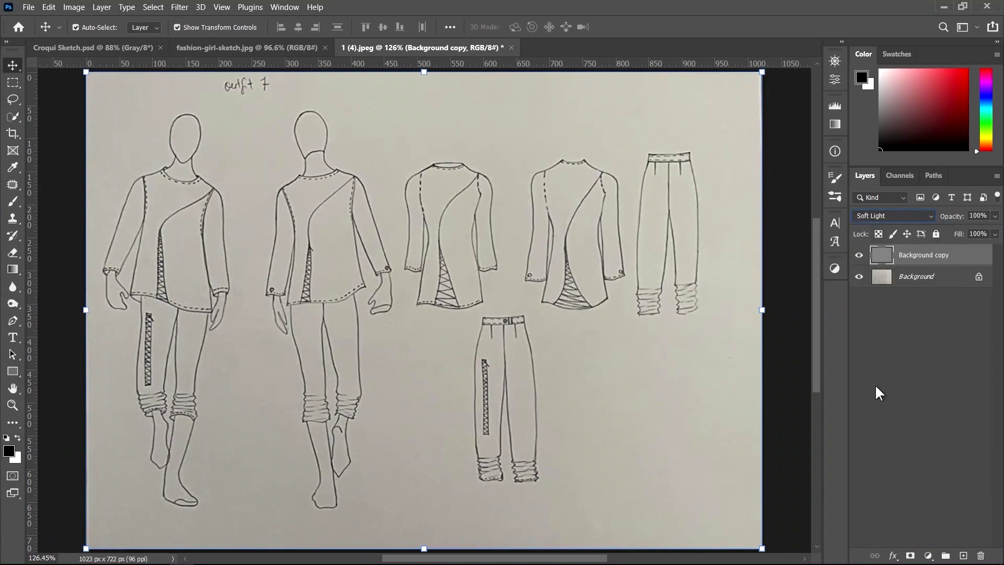
left_click(860, 255)
left_click(859, 255)
left_click(860, 255)
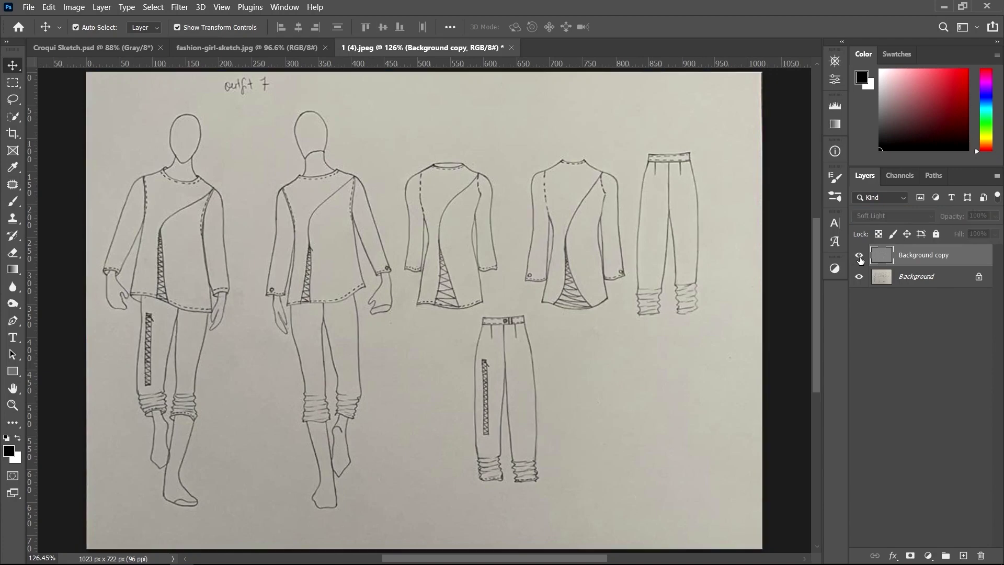
left_click(859, 255)
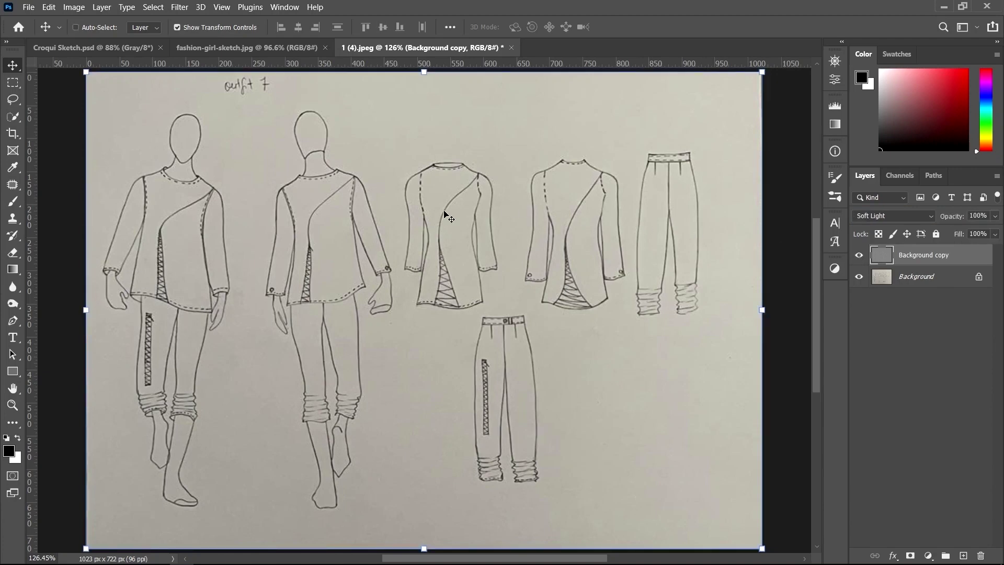
- Check the close-up detail, then merge the copy into the Background layer
key("ctrl+plus")
key("ctrl+plus")
key("ctrl+plus")
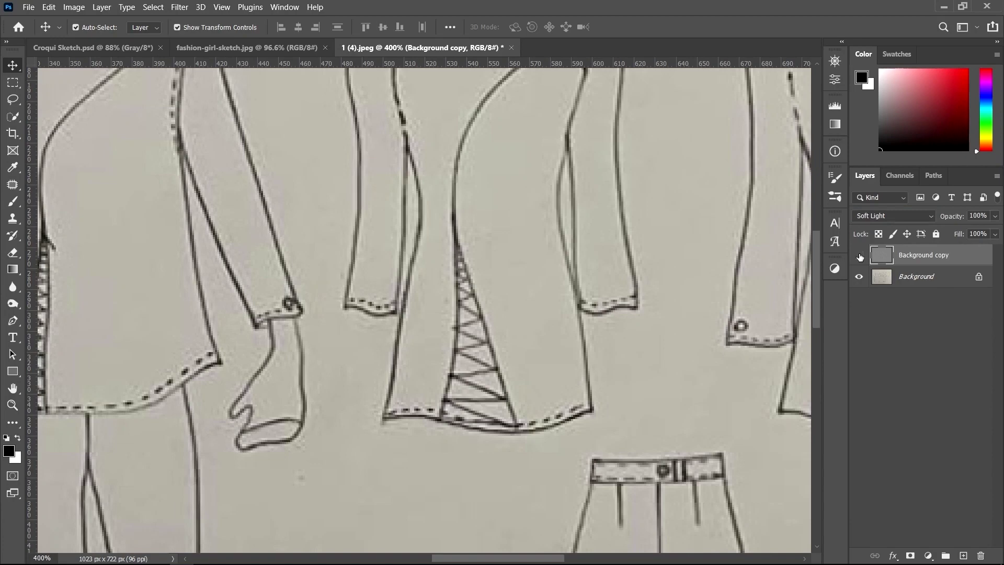
left_click(860, 255)
key("ctrl+0")
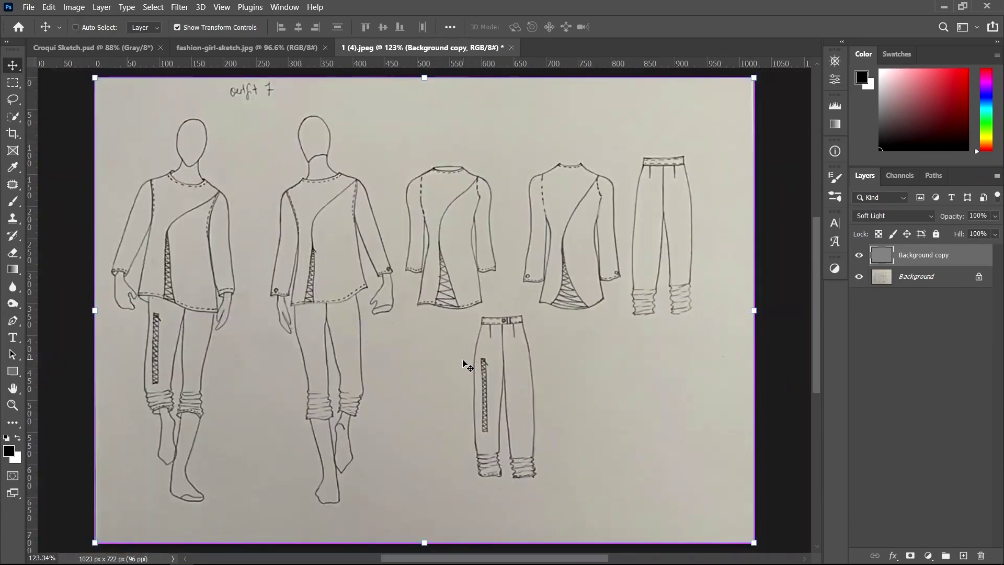
key("ctrl")
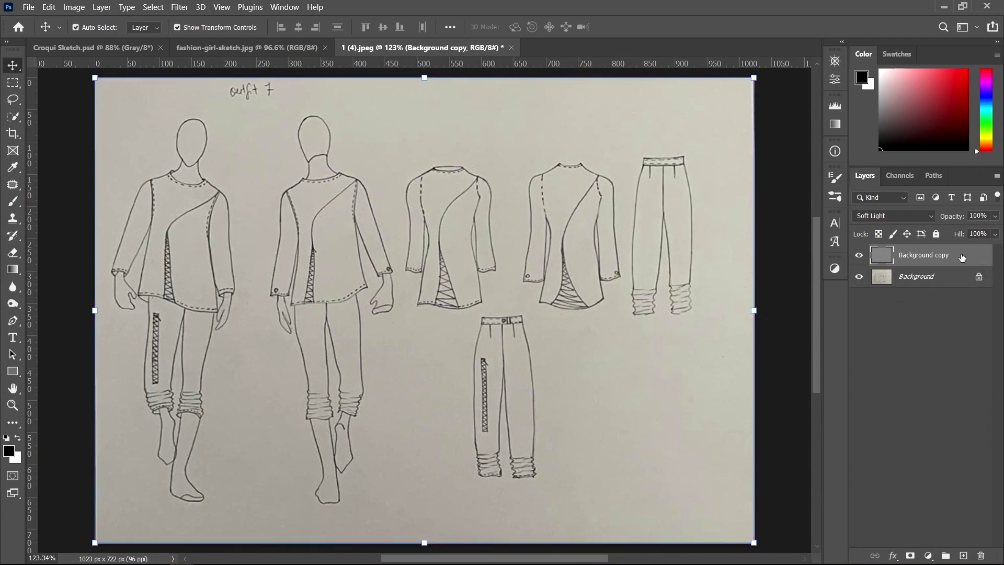
right_click(962, 257)
left_click(819, 411)
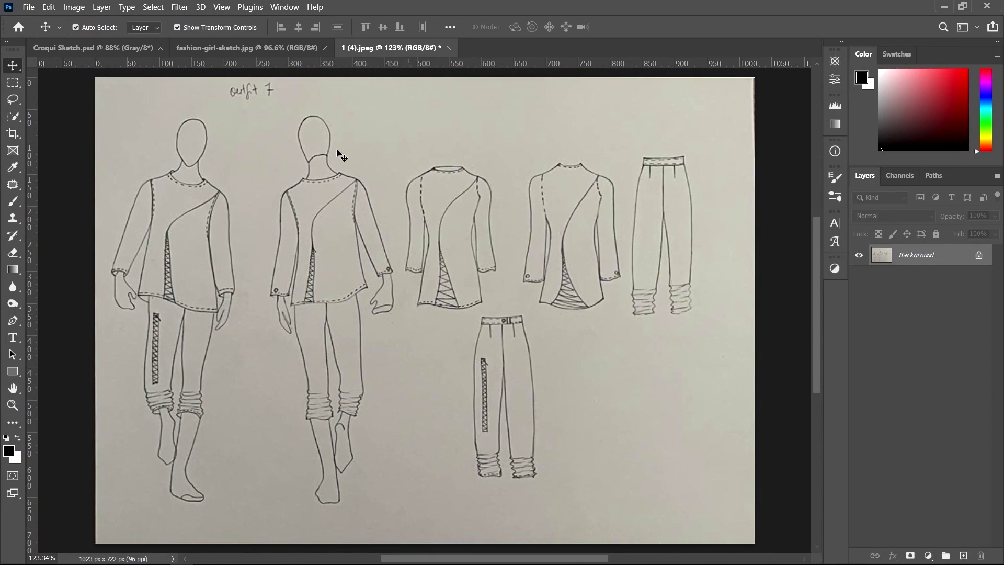
- Apply Levels to the outfit sketch with black point 55 and white point 198
left_click(74, 7)
mouse_move(94, 38)
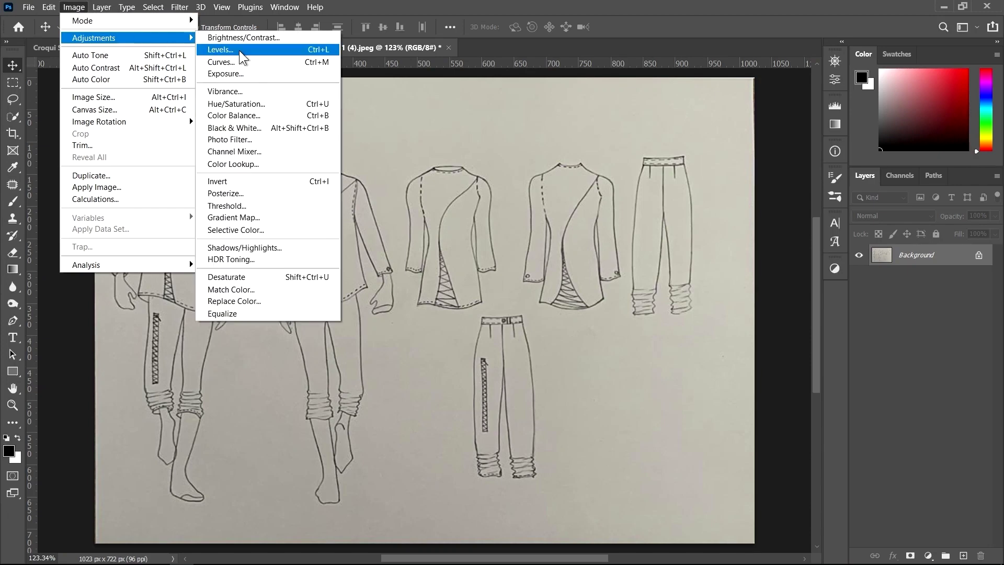
left_click(240, 51)
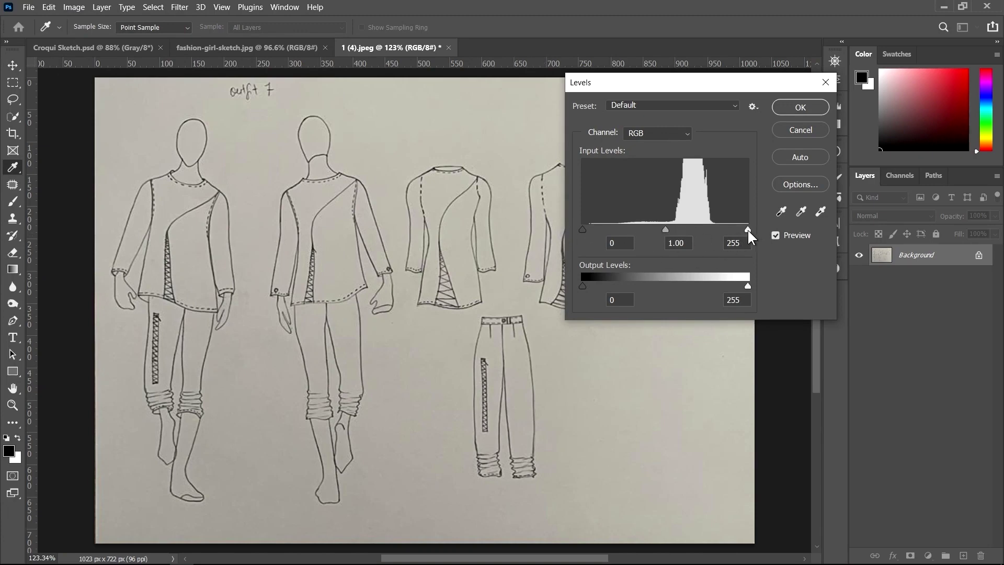
left_click_drag(748, 229, 715, 228)
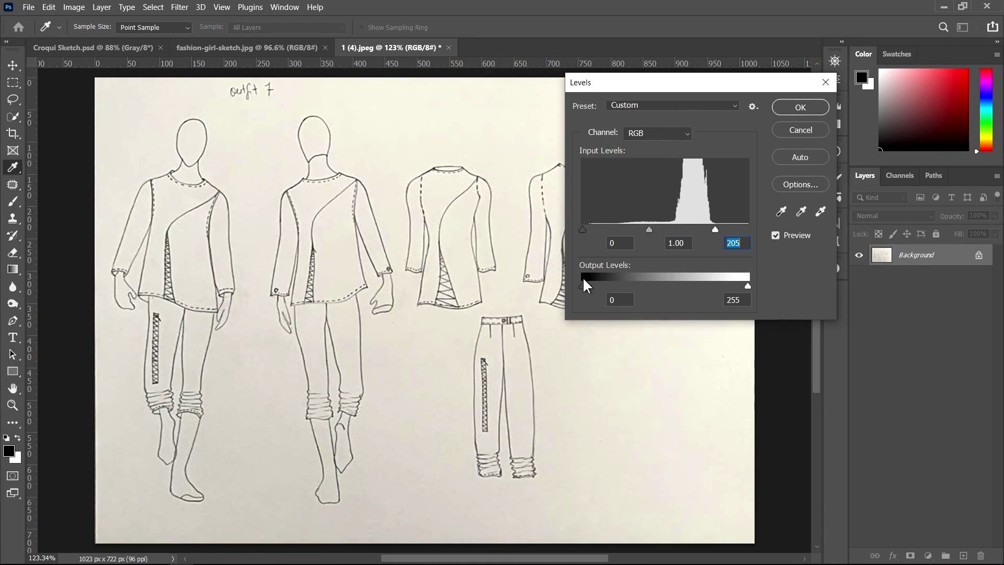
left_click_drag(589, 231, 602, 227)
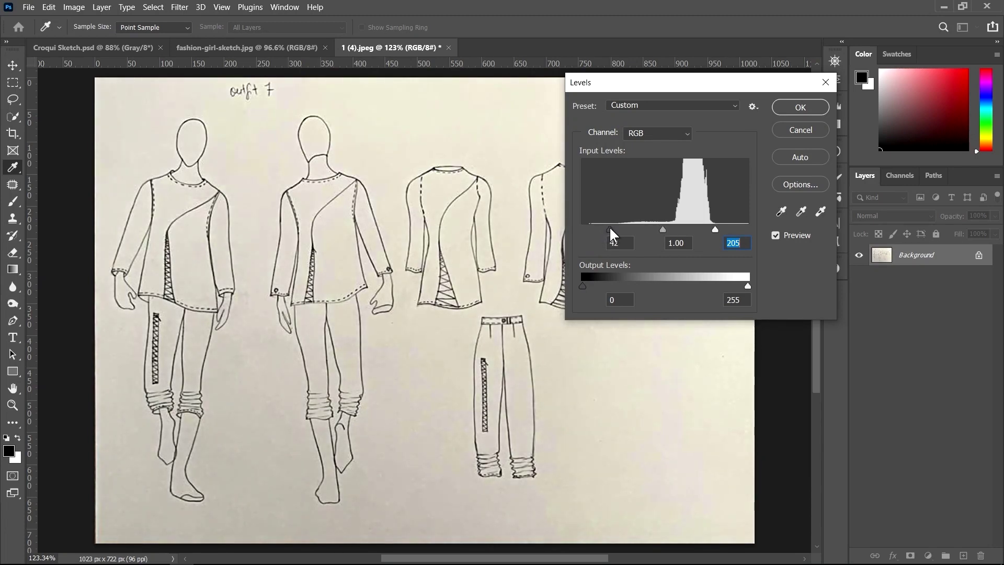
left_click_drag(607, 229, 618, 230)
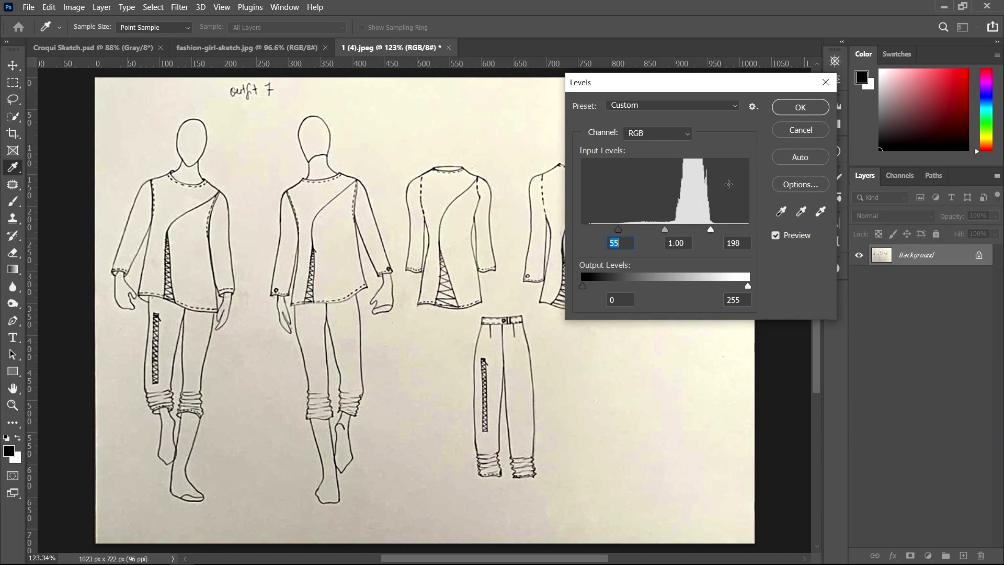
left_click(798, 109)
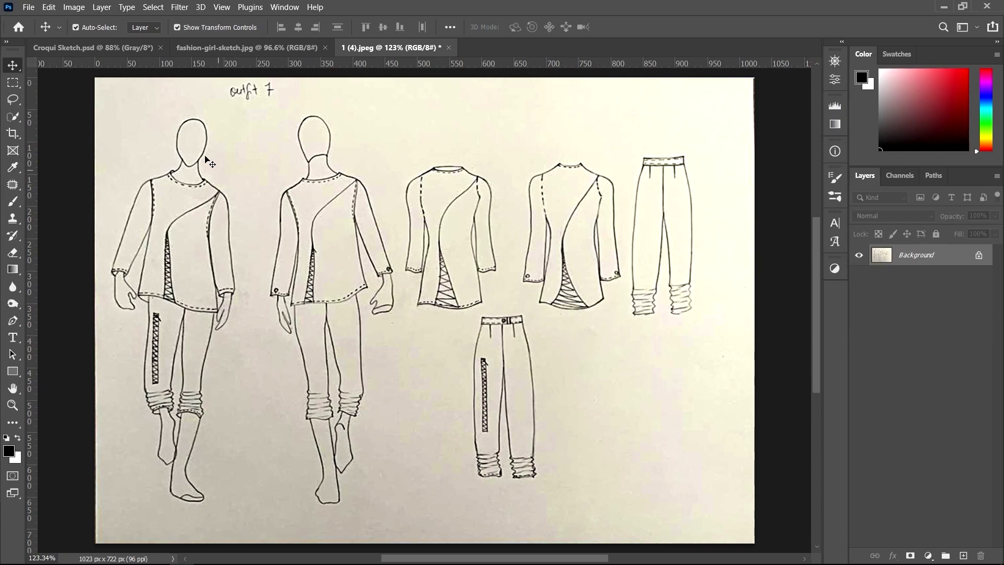
- Apply a Threshold at level 142 to turn the outfit sketch into black-on-white line art
left_click(73, 7)
mouse_move(94, 38)
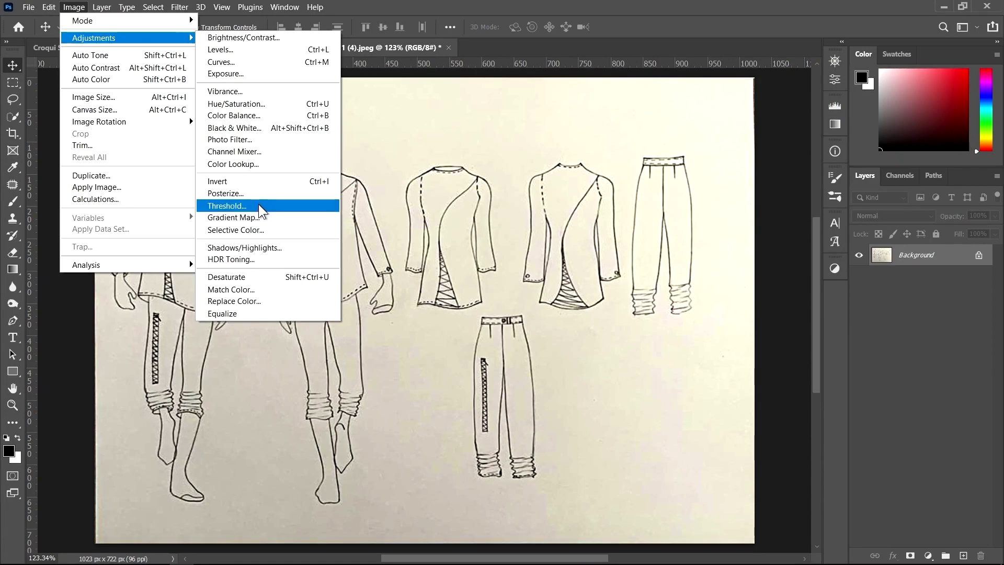
left_click(259, 205)
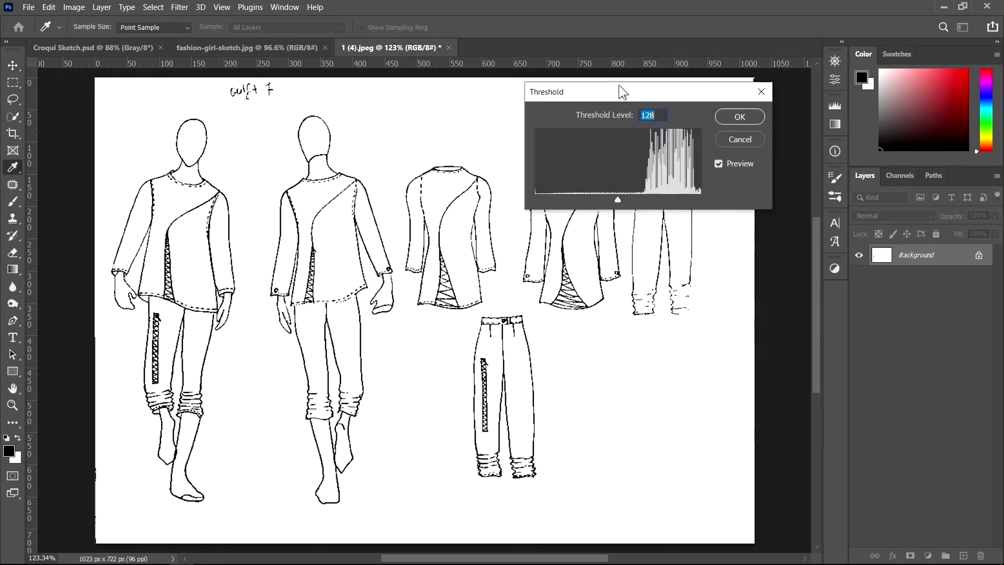
left_click_drag(620, 84, 638, 163)
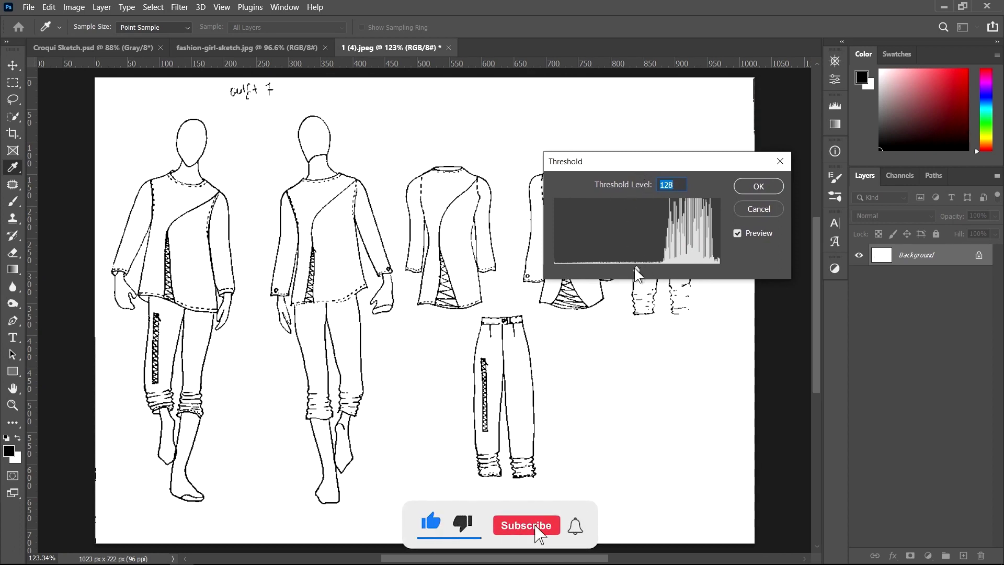
left_click_drag(636, 267, 651, 267)
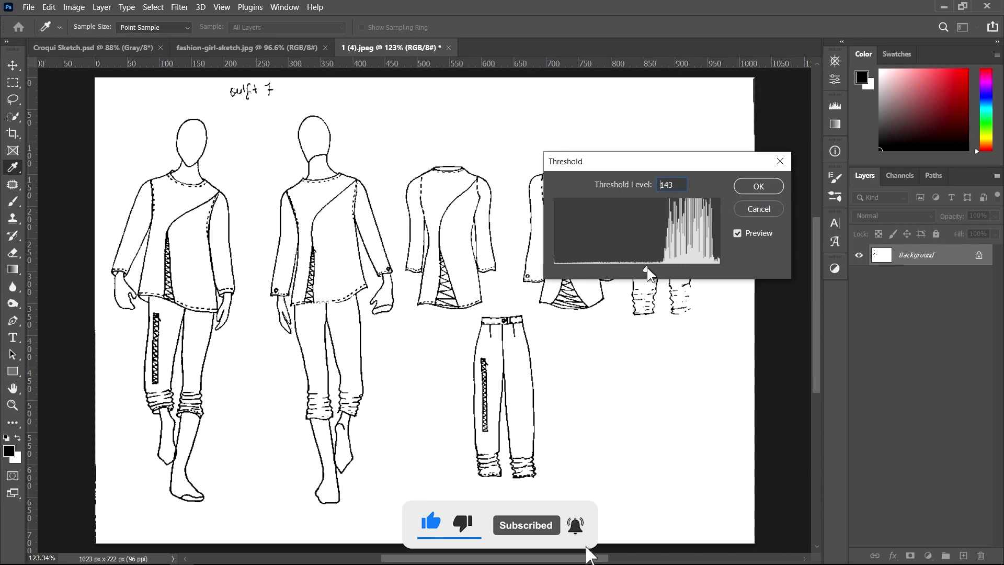
left_click_drag(651, 267, 670, 268)
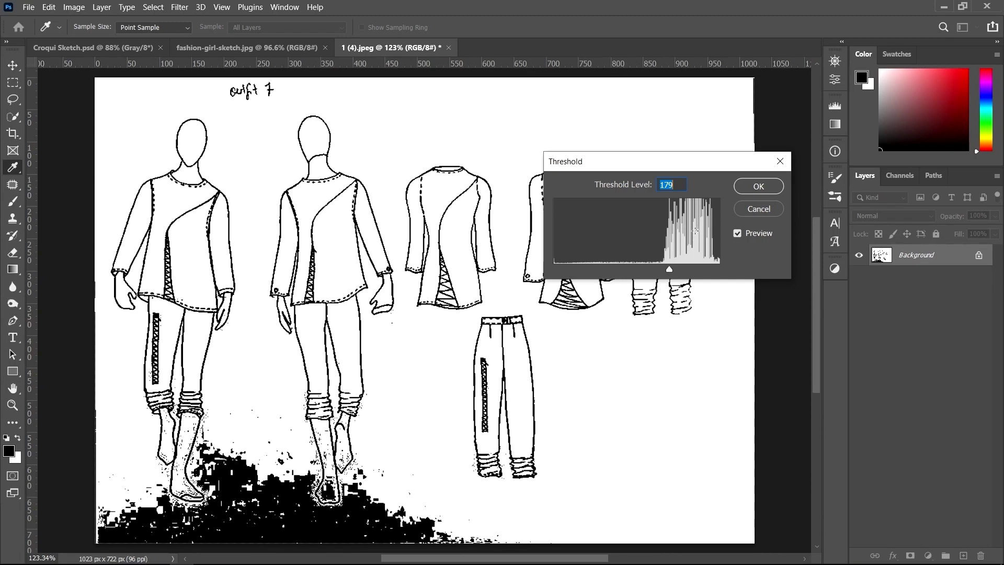
left_click_drag(670, 269, 616, 269)
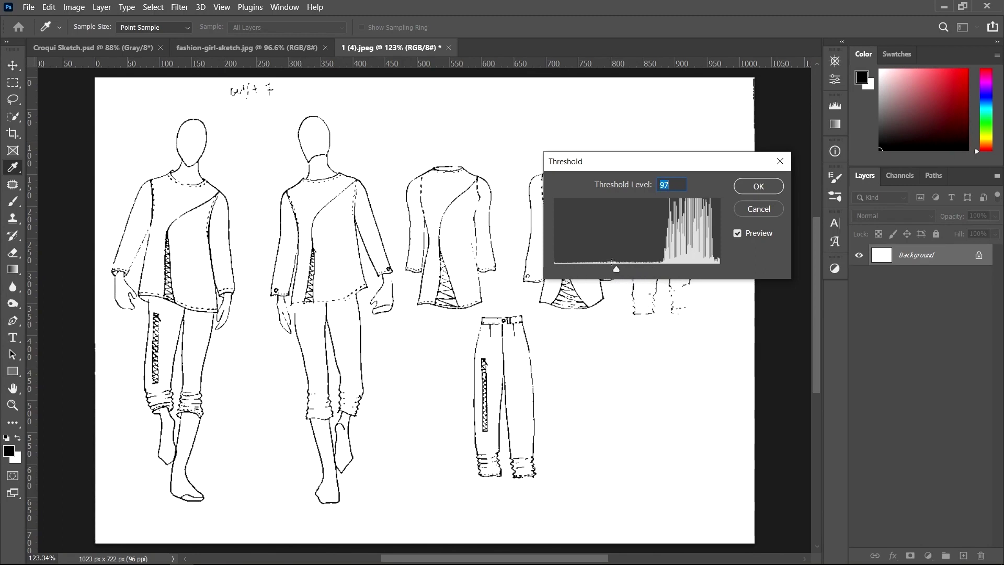
left_click_drag(620, 269, 634, 269)
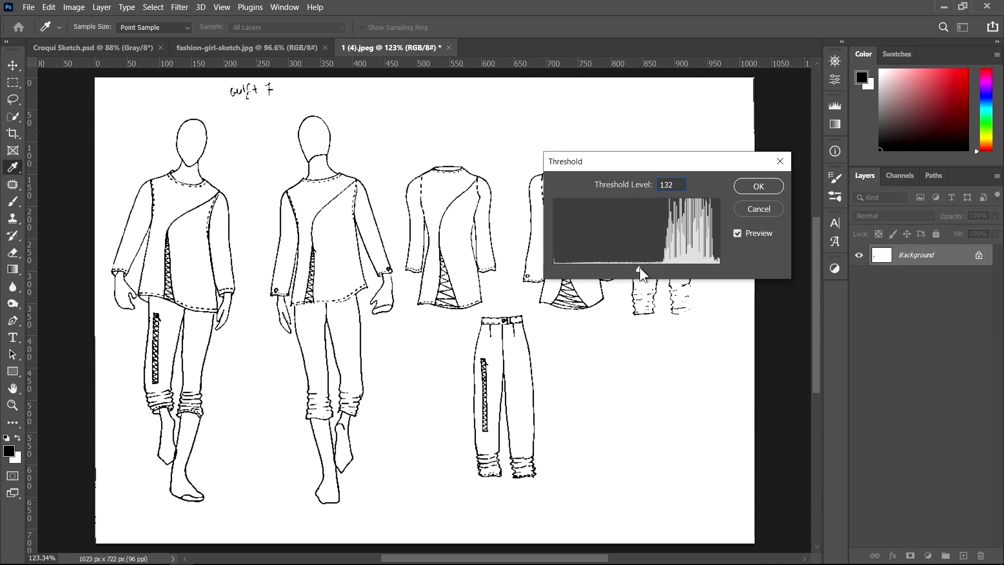
left_click_drag(642, 268, 647, 266)
left_click(647, 266)
left_click(755, 184)
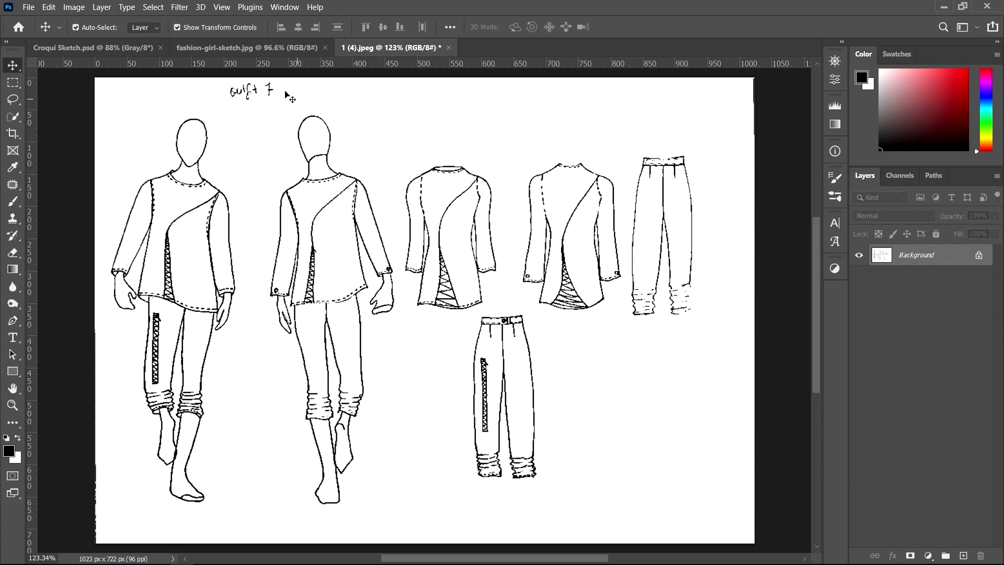
- On fashion-girl-sketch.jpg, apply Levels with black input 159 and white input 232
left_click(253, 50)
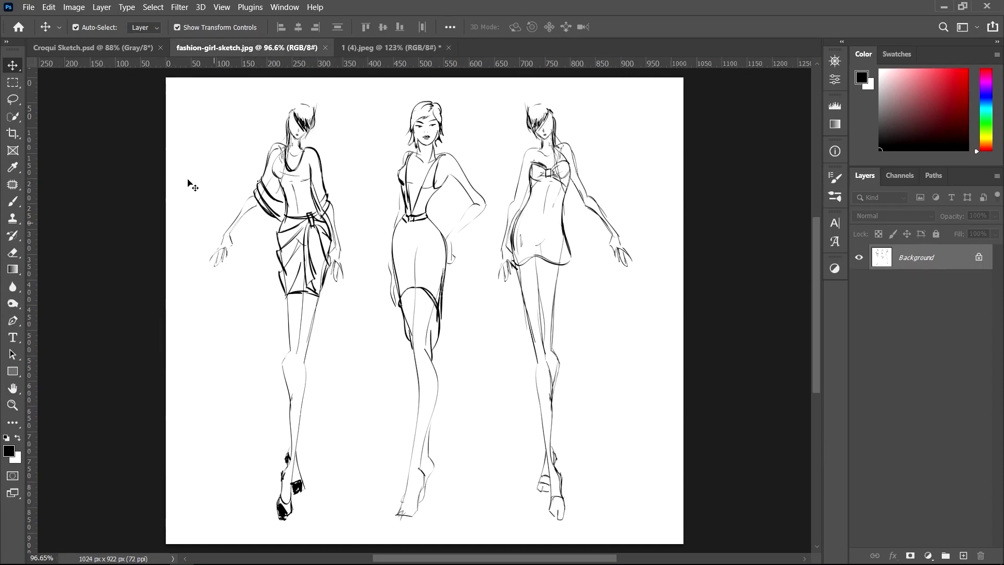
left_click(74, 7)
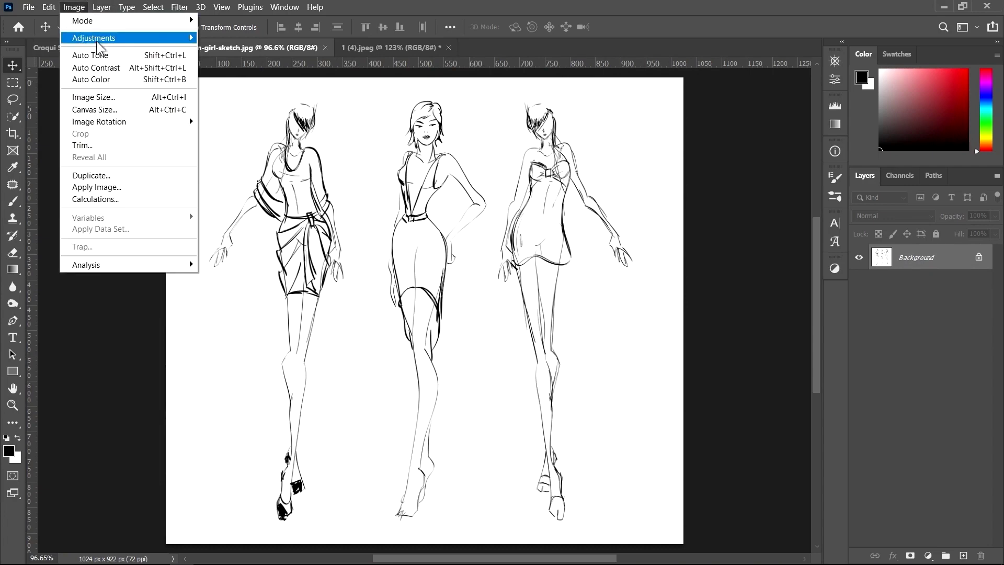
mouse_move(93, 37)
left_click(226, 51)
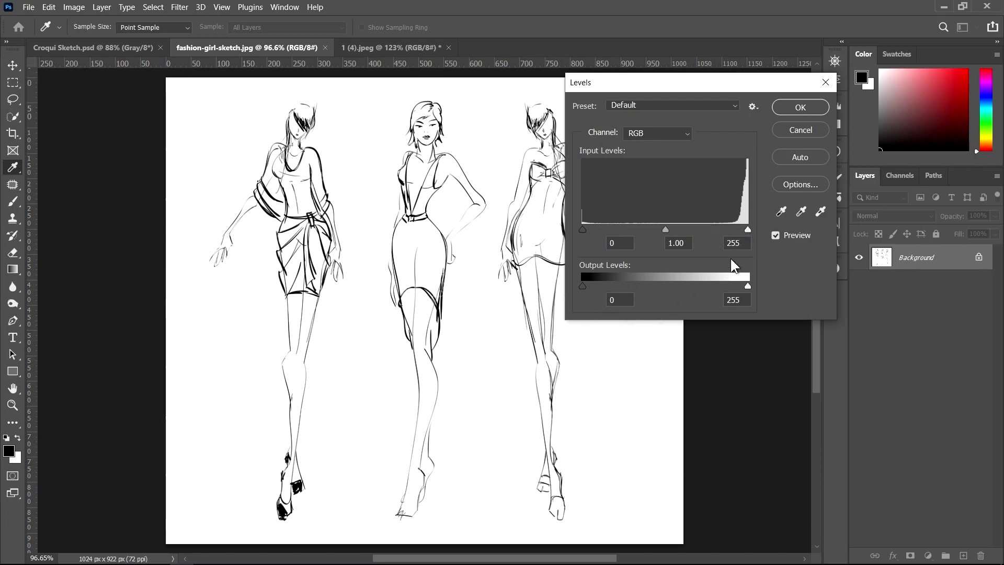
left_click_drag(748, 231, 734, 233)
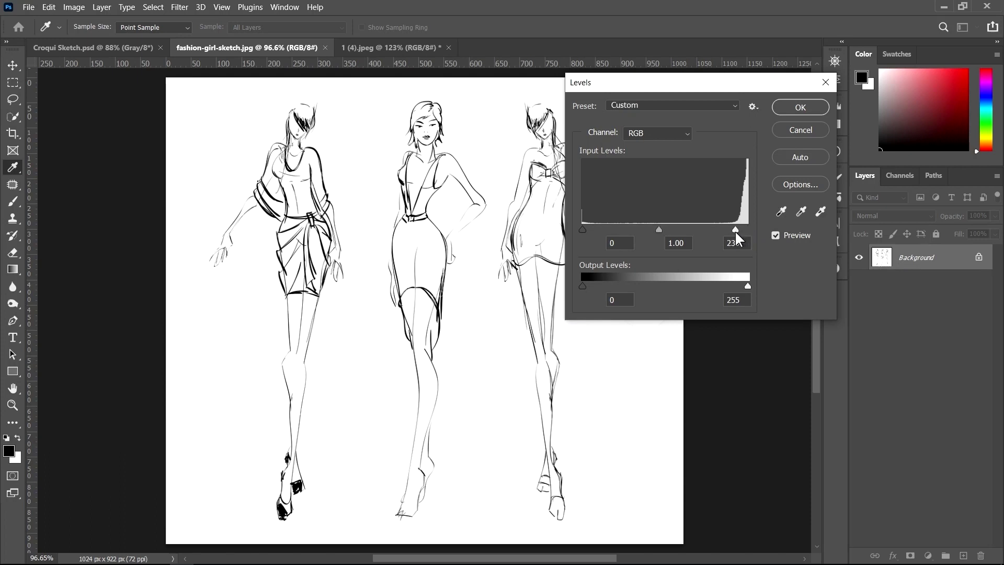
left_click(735, 241)
left_click_drag(585, 231, 651, 242)
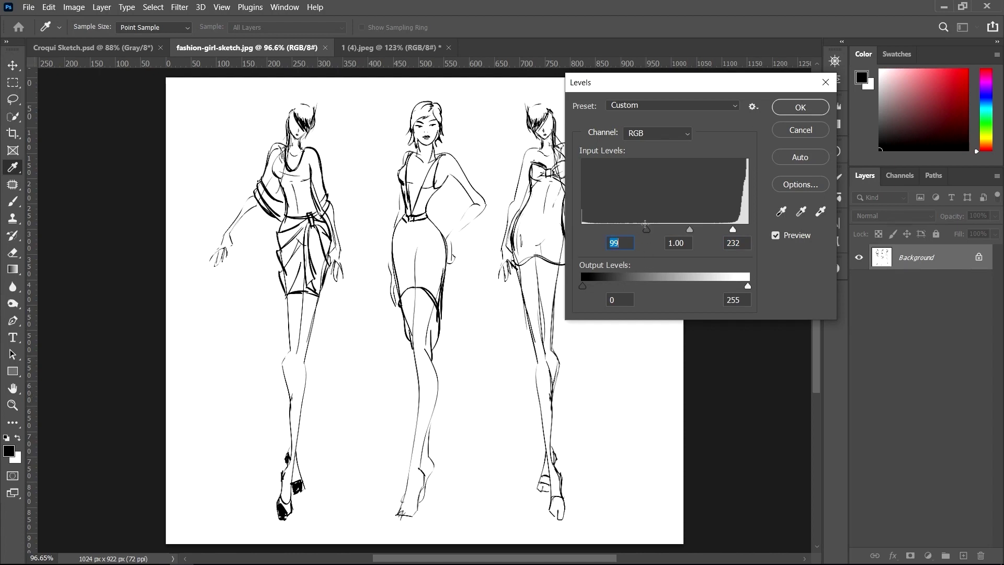
left_click_drag(649, 233, 690, 238)
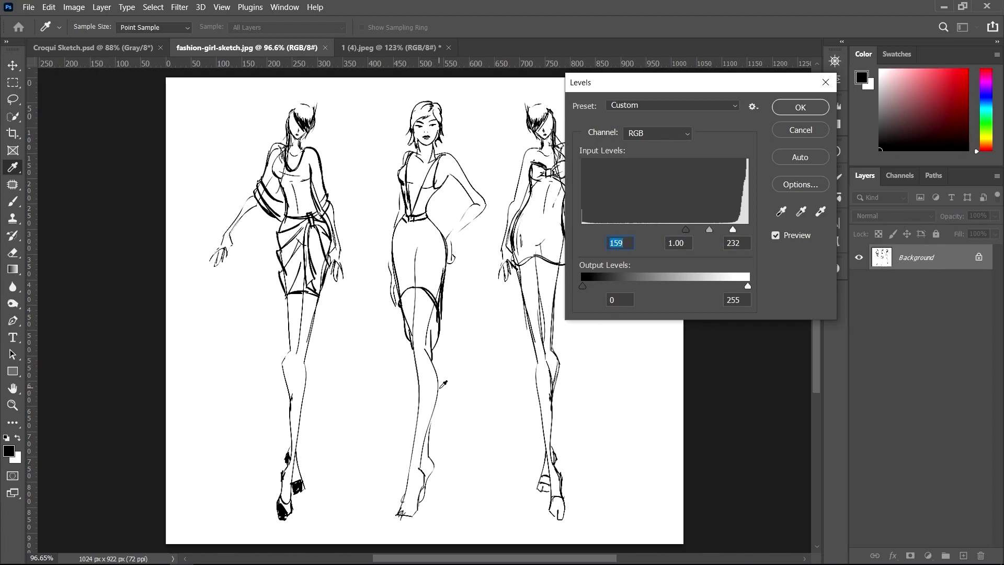
left_click(801, 107)
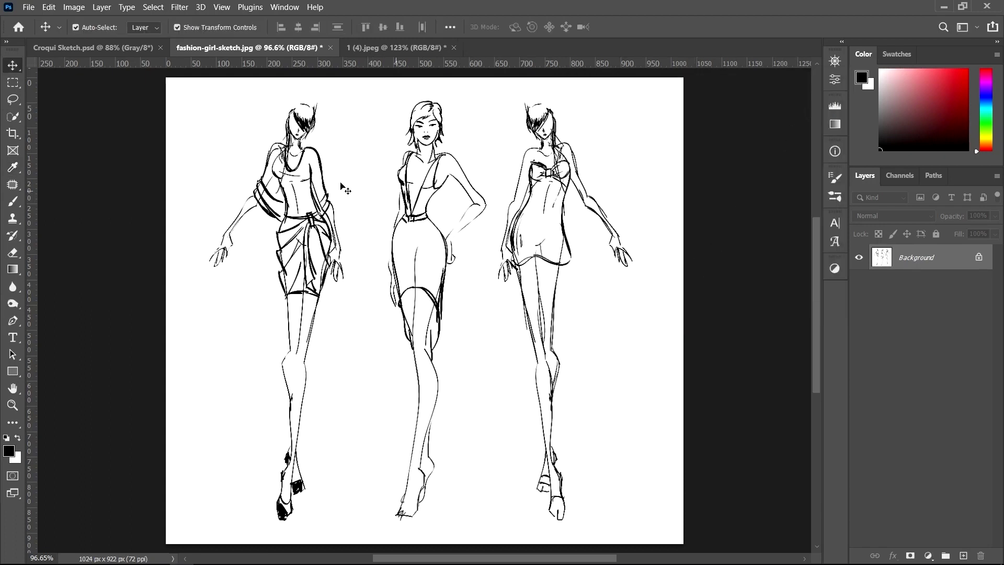
- On Croqui Sketch.psd Layer 1, apply Levels with black input 119 and white input 211
left_click(84, 48)
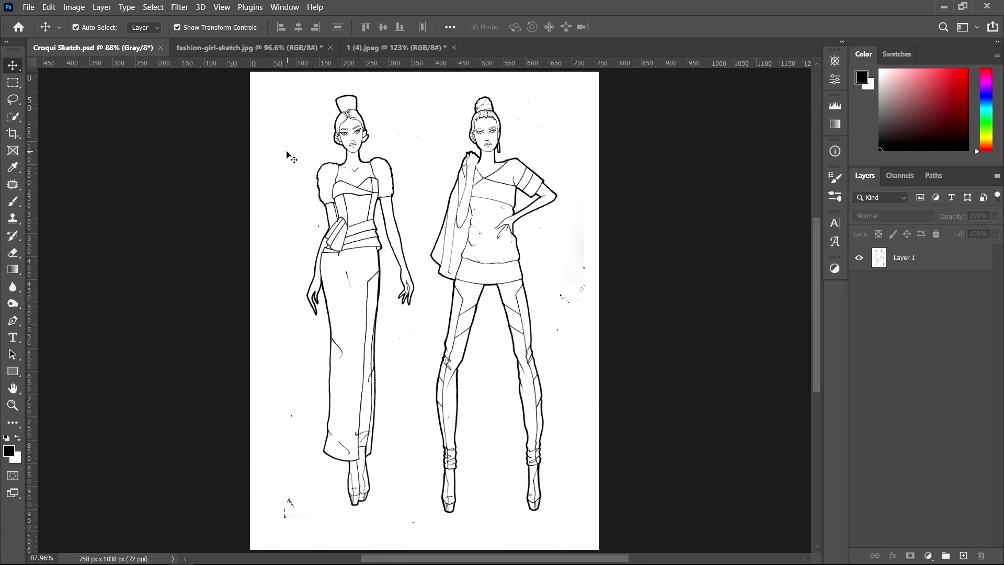
left_click(934, 265)
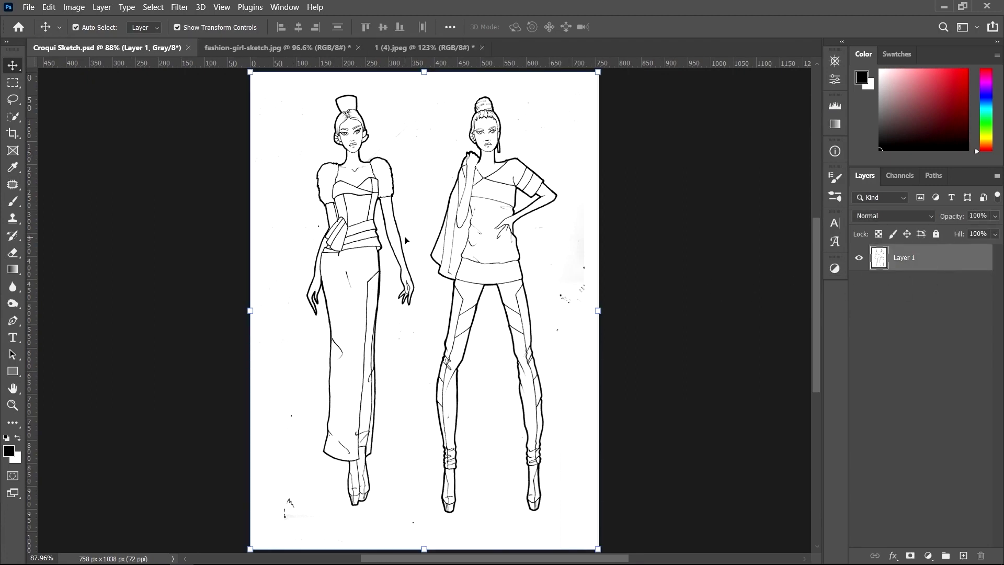
key("ctrl+l")
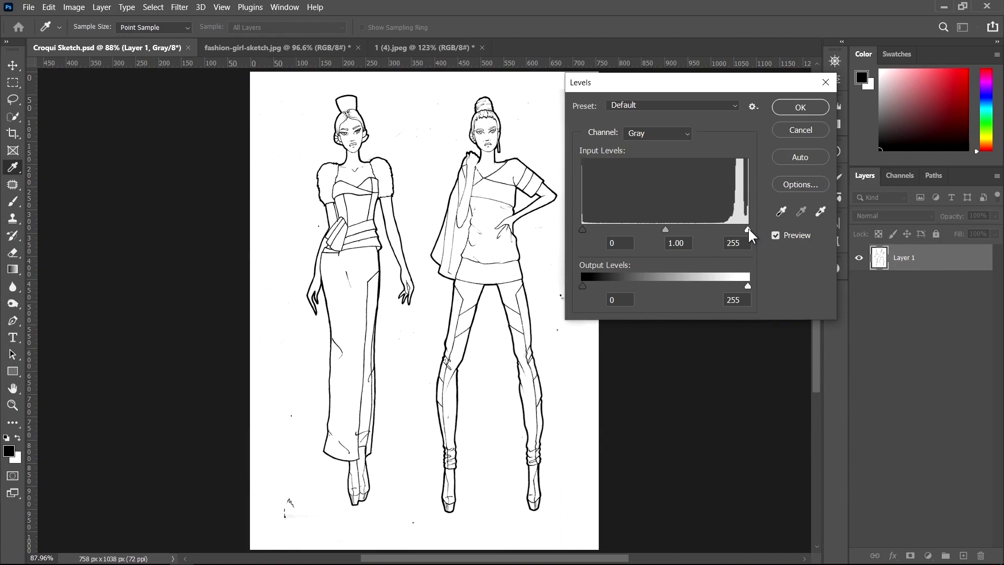
left_click_drag(749, 229, 719, 230)
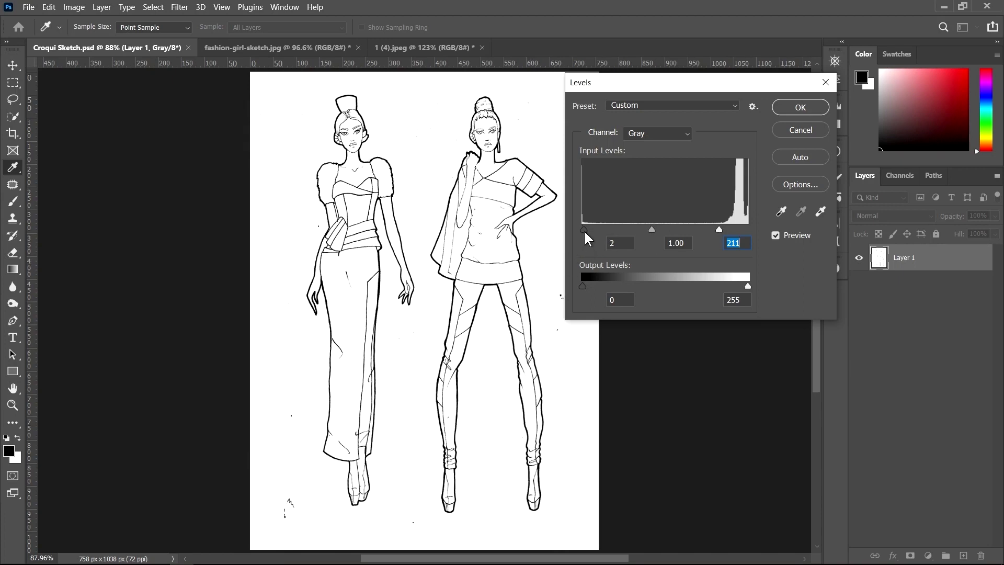
left_click_drag(584, 232, 660, 241)
left_click(612, 251)
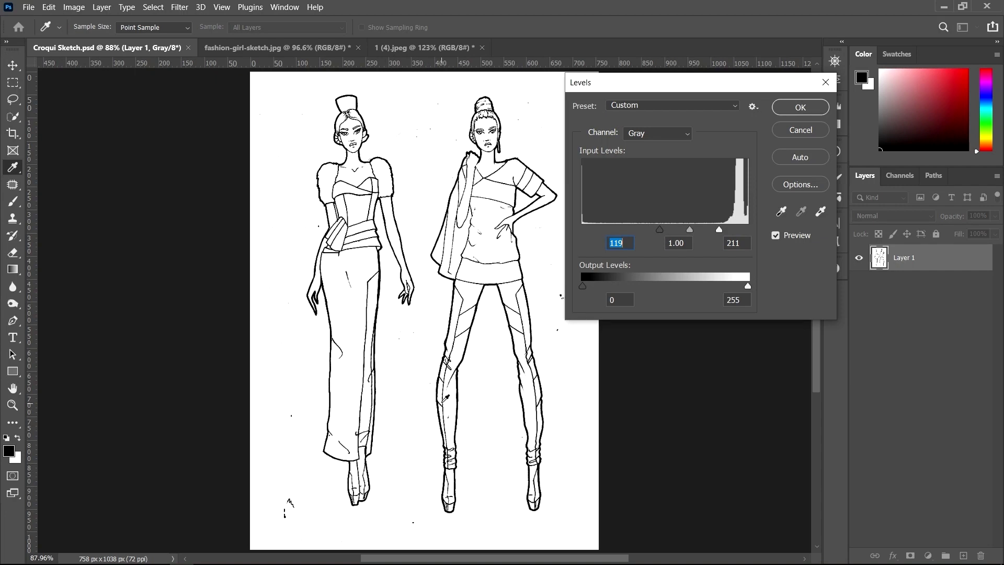
left_click(798, 110)
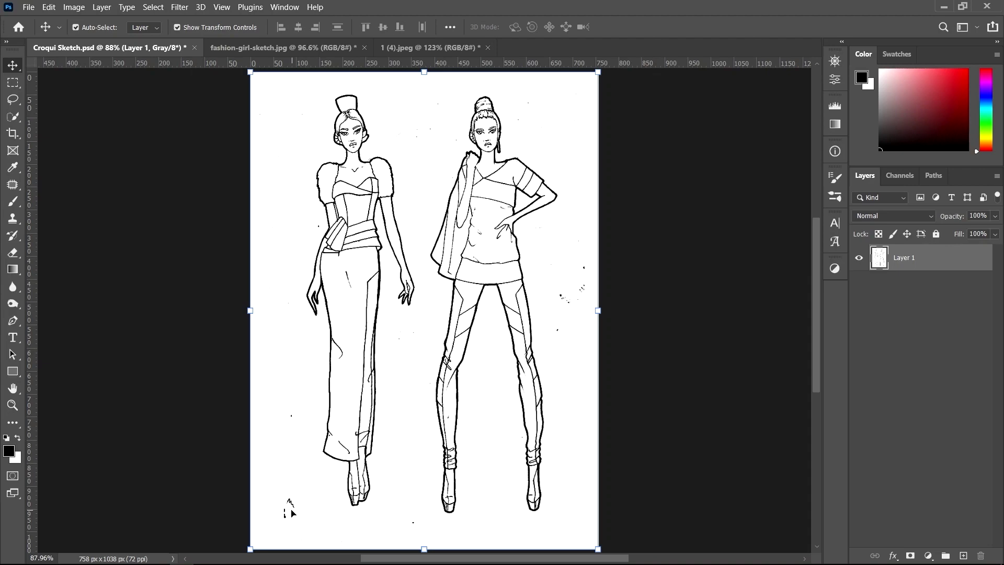
- Zoom in and select the Brush tool with a Hard Round preset
scroll(295, 505, "up", 5)
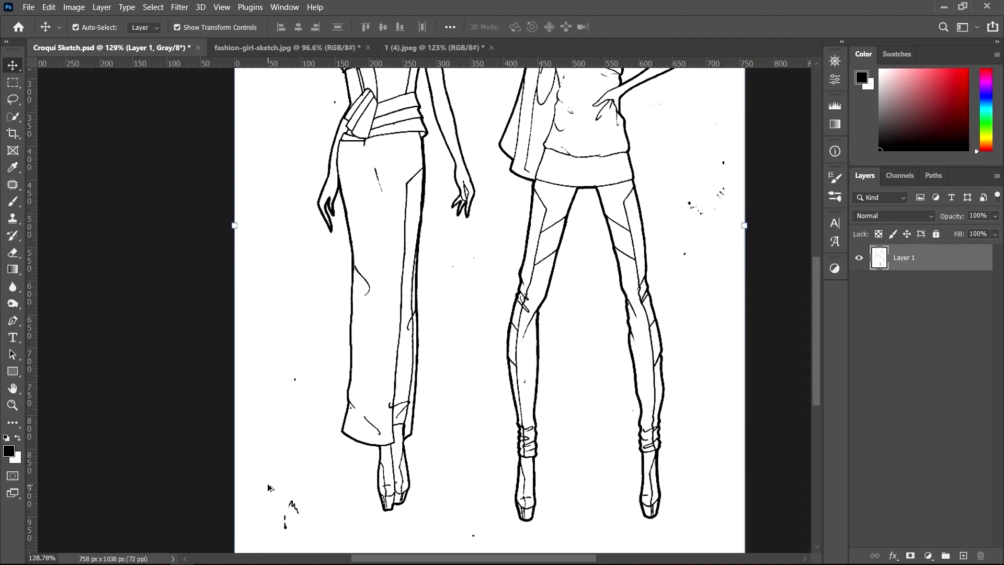
scroll(298, 486, "up", 5)
scroll(302, 466, "up", 4)
scroll(303, 463, "up", 1)
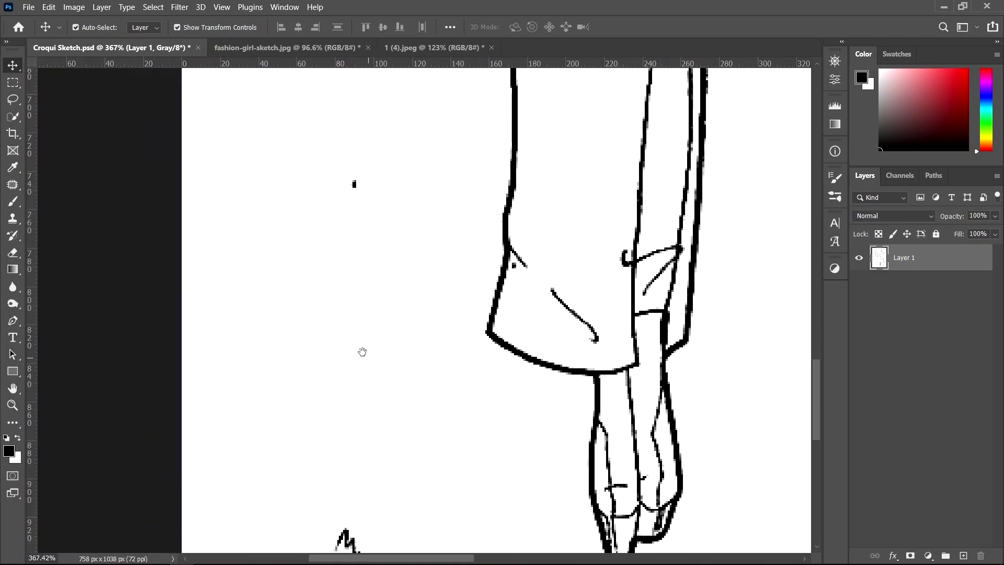
left_click(14, 202)
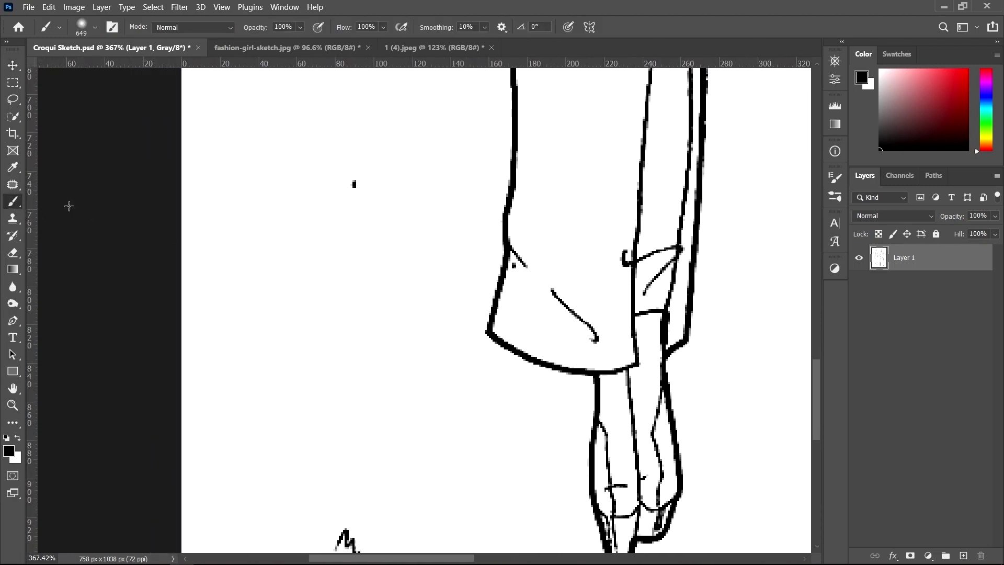
right_click(352, 276)
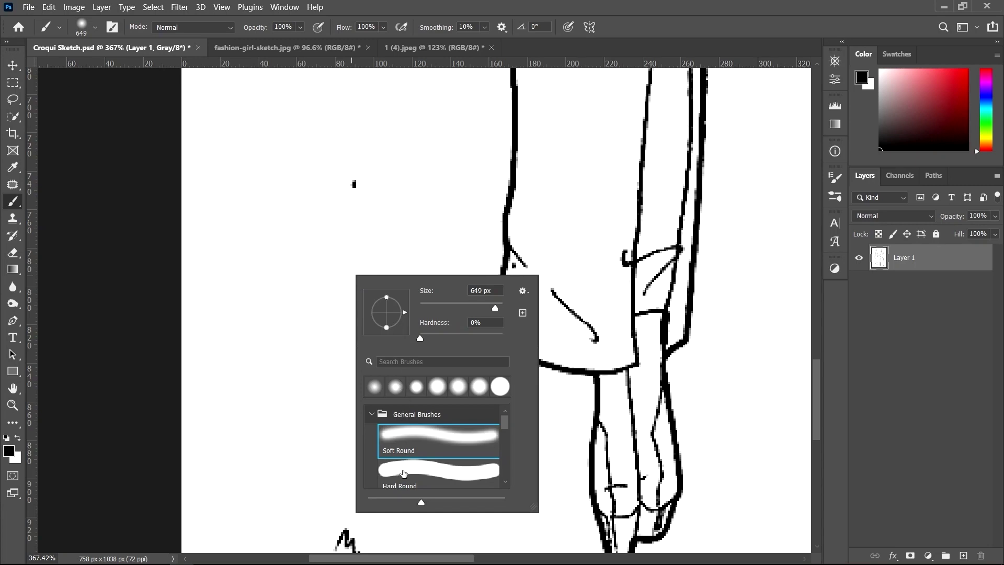
left_click(401, 473)
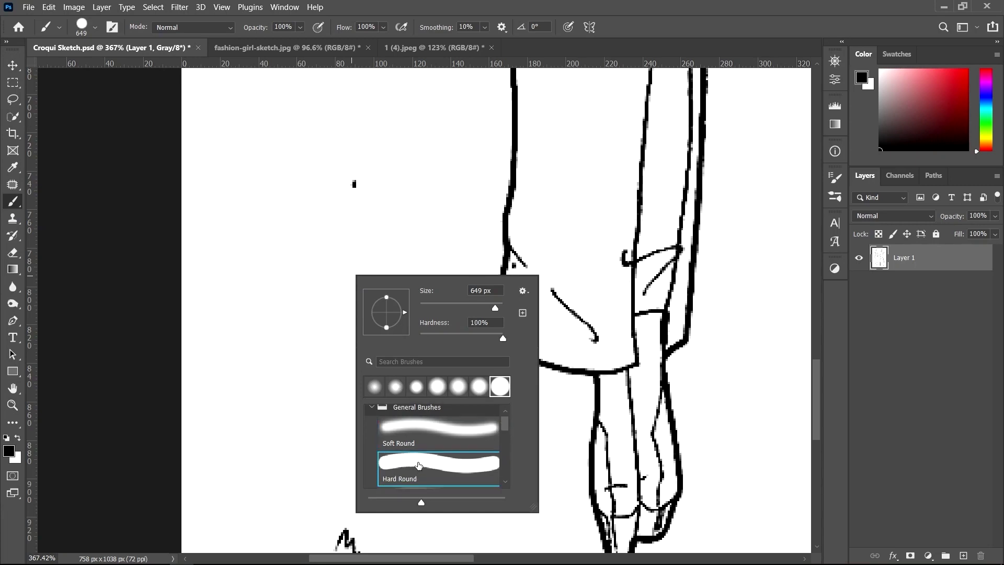
left_click(362, 244)
- Set the brush to 14 px, paint a test stroke by the hem, and undo it
right_click(348, 241)
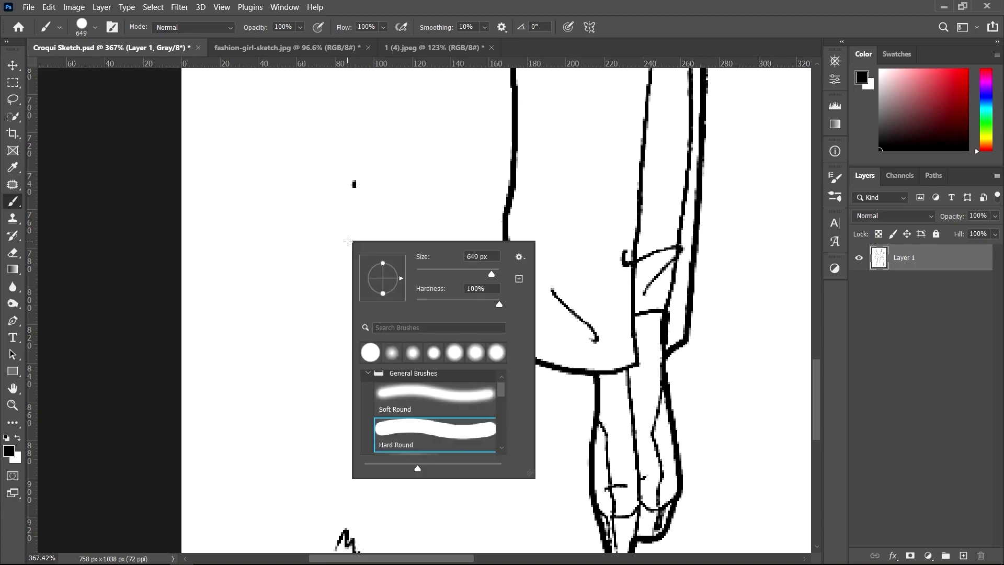
left_click_drag(491, 273, 436, 274)
left_click_drag(437, 277, 422, 278)
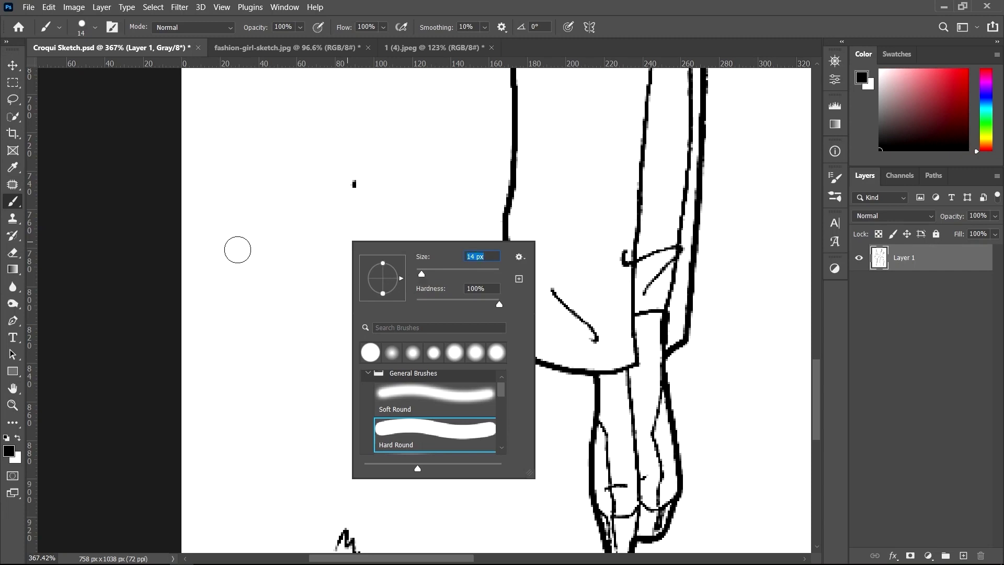
left_click_drag(237, 249, 343, 386)
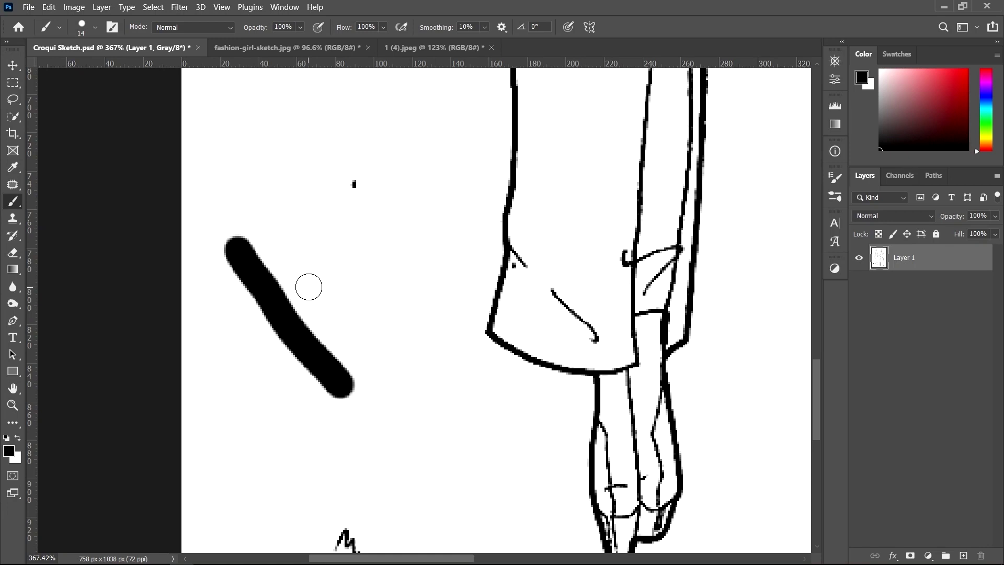
key("ctrl+z")
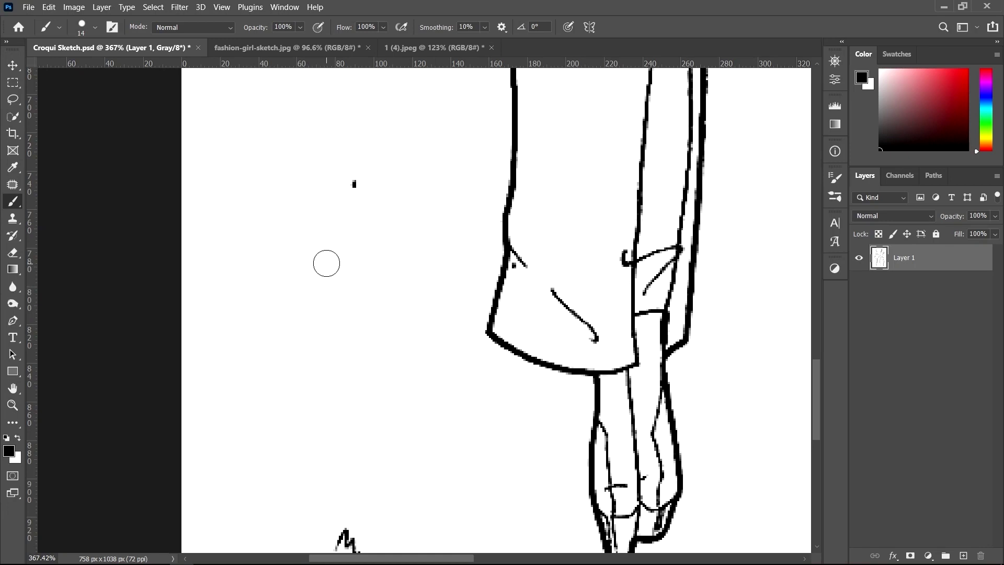
- Switch to the Pencil tool, draw a test line beside the hem, and undo it
right_click(10, 206)
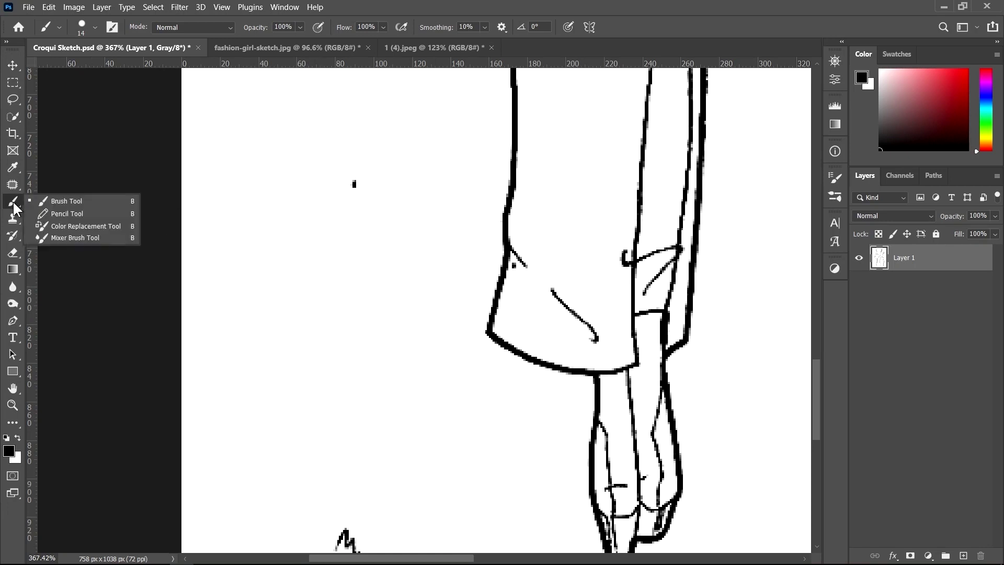
left_click(60, 214)
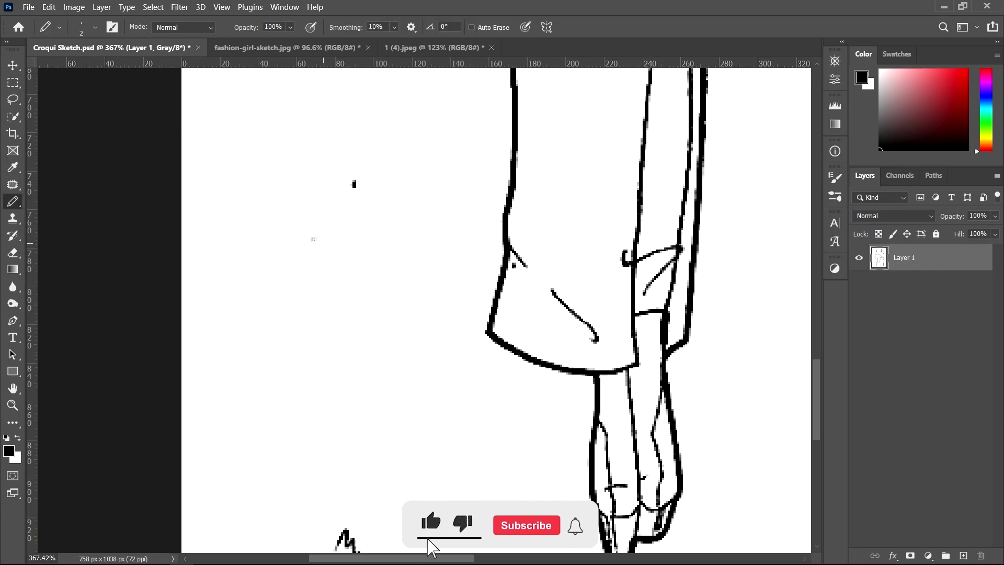
left_click_drag(283, 224, 345, 329)
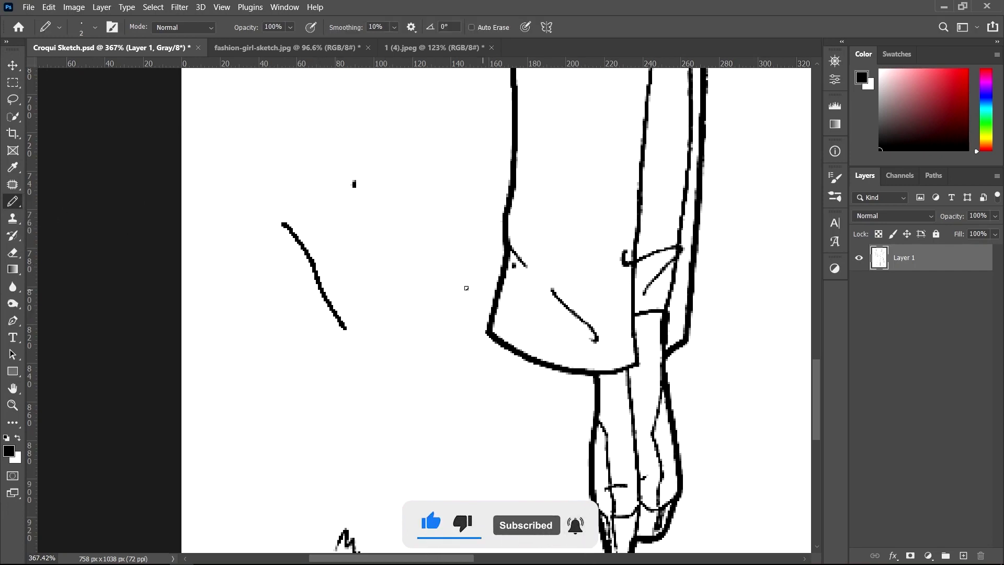
key("ctrl+z")
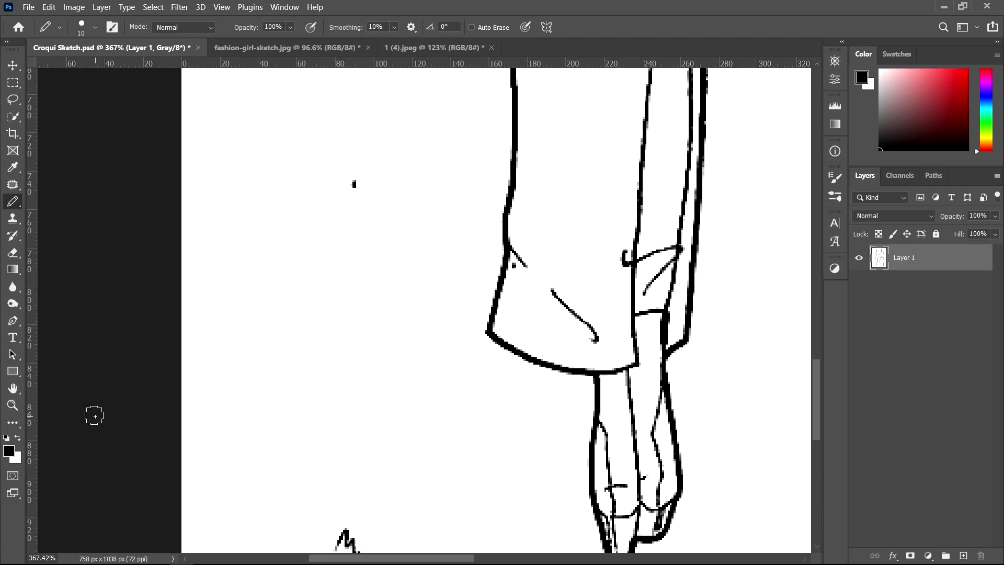
key("x")
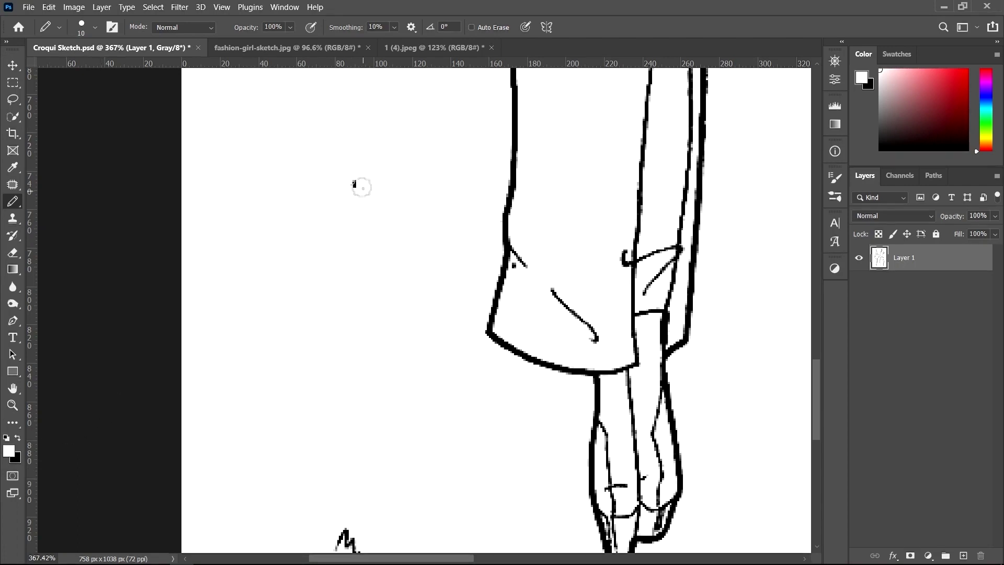
left_click(355, 184)
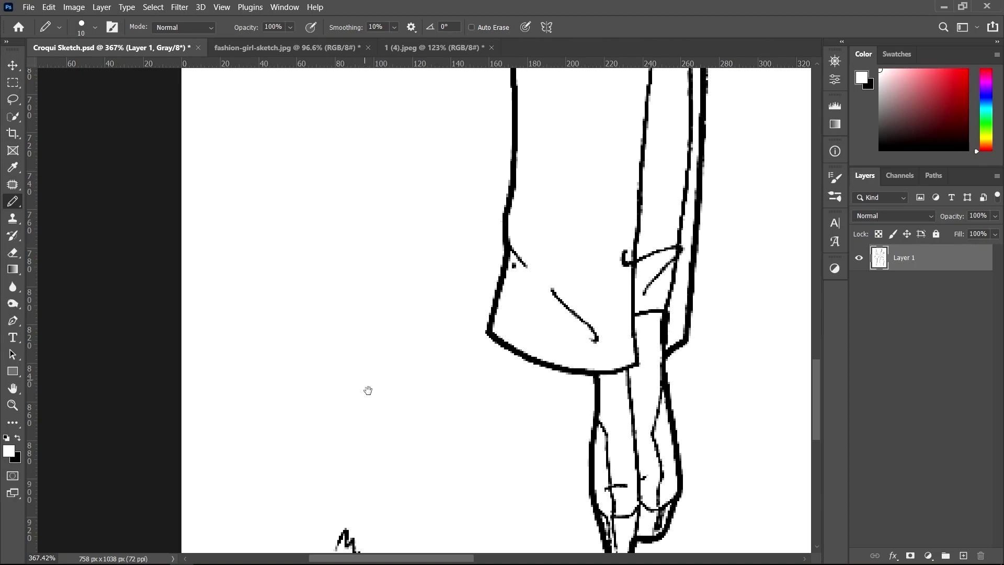
left_click_drag(367, 390, 369, 278)
mouse_move(372, 385)
left_mouse_down()
mouse_move(381, 343)
mouse_move(351, 370)
mouse_move(370, 392)
mouse_move(335, 432)
left_mouse_up()
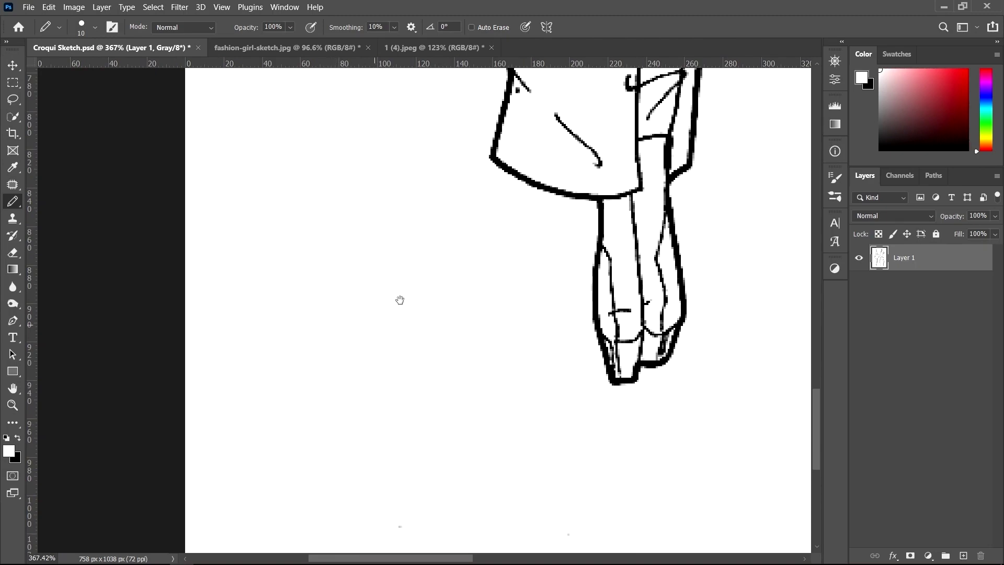
left_click_drag(399, 300, 374, 425)
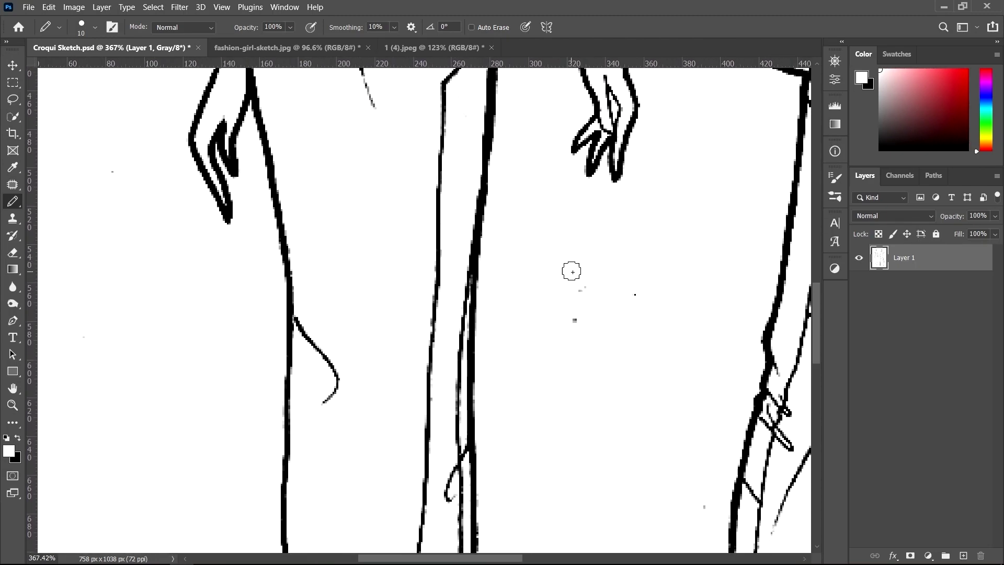
left_click_drag(643, 285, 560, 127)
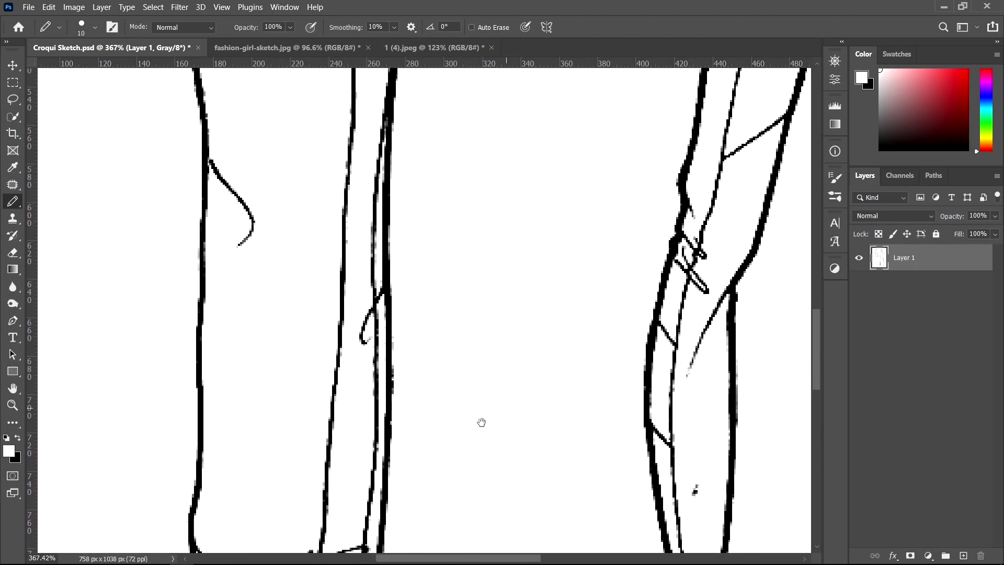
mouse_move(481, 422)
left_mouse_down()
mouse_move(475, 386)
mouse_move(515, 325)
mouse_move(514, 274)
left_mouse_up()
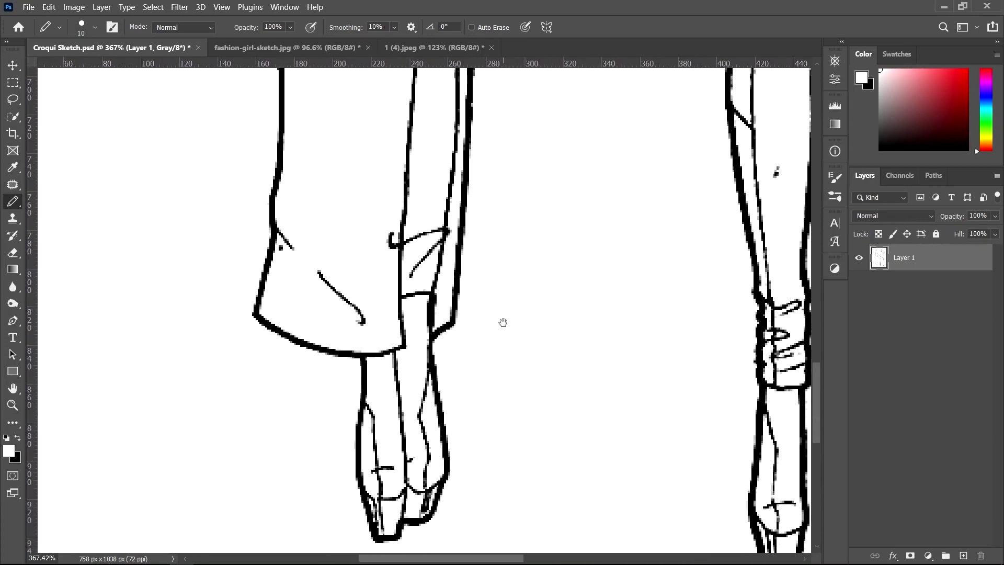
left_click_drag(503, 322, 506, 428)
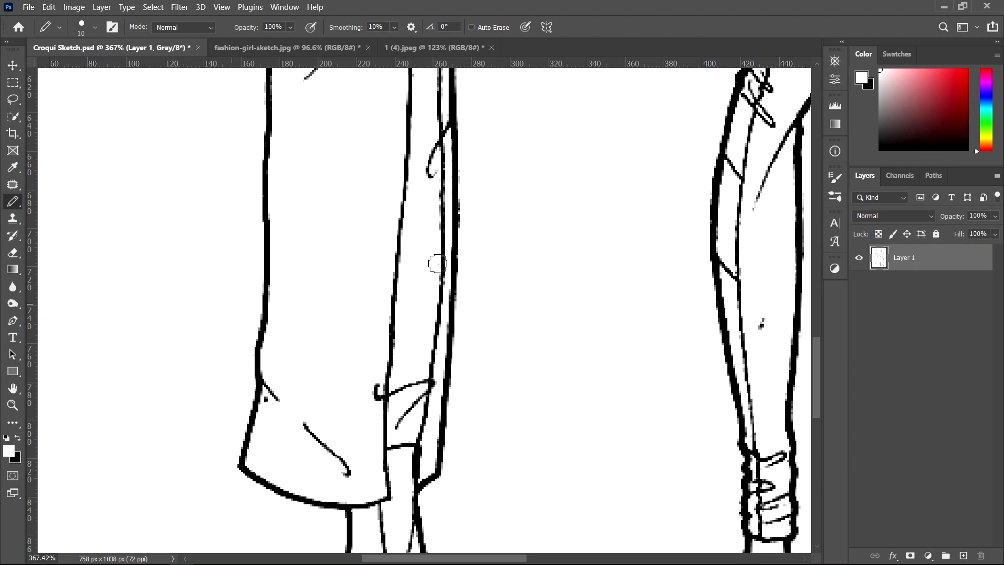
mouse_move(437, 264)
left_mouse_down()
mouse_move(497, 249)
mouse_move(509, 229)
mouse_move(523, 366)
mouse_move(511, 219)
mouse_move(535, 410)
left_mouse_up()
mouse_move(531, 283)
left_mouse_down()
mouse_move(529, 405)
mouse_move(559, 388)
mouse_move(564, 398)
left_mouse_up()
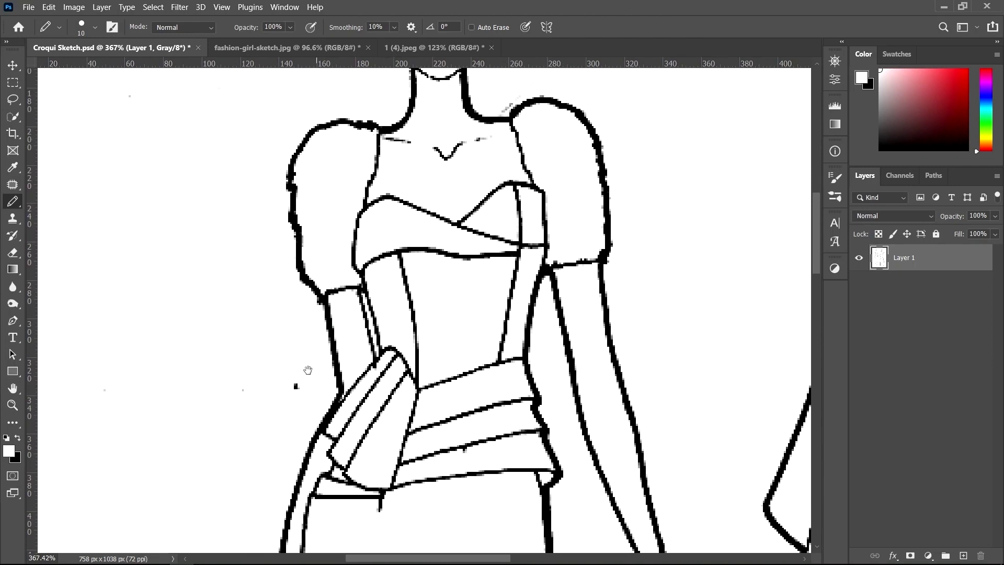
mouse_move(308, 370)
left_mouse_down()
mouse_move(366, 306)
mouse_move(444, 294)
left_mouse_up()
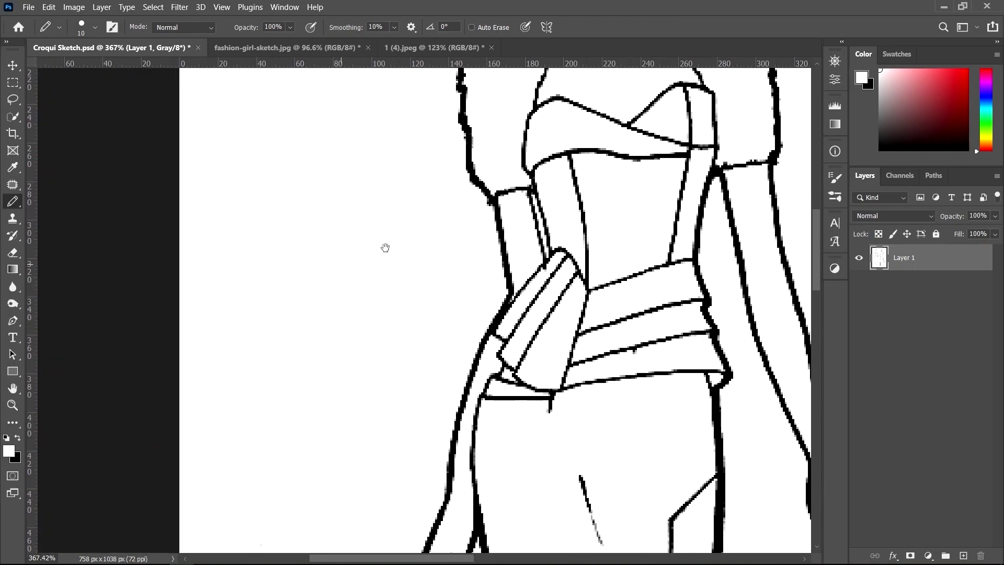
left_click_drag(385, 248, 332, 279)
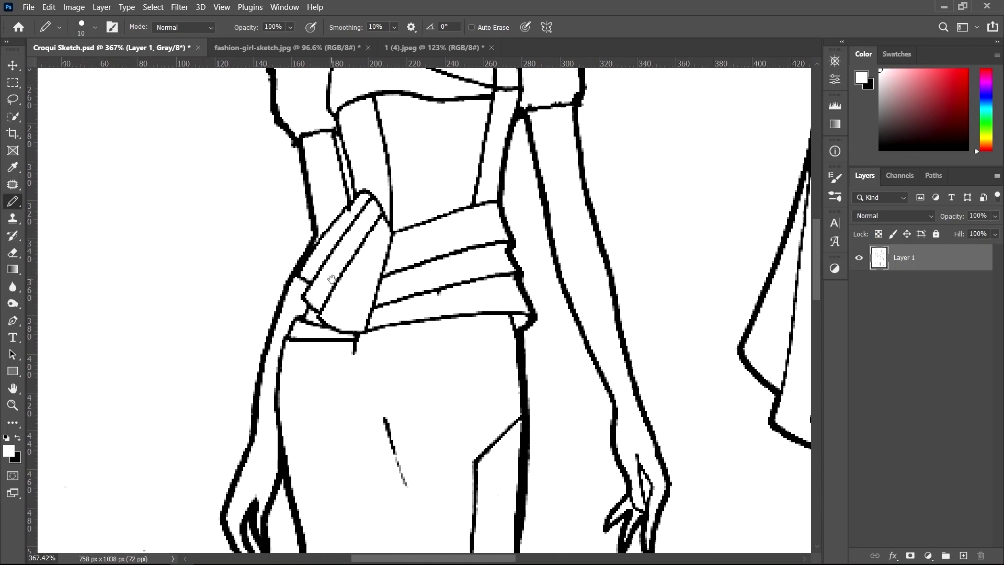
scroll(432, 293, "up", 2)
scroll(406, 312, "up", 2)
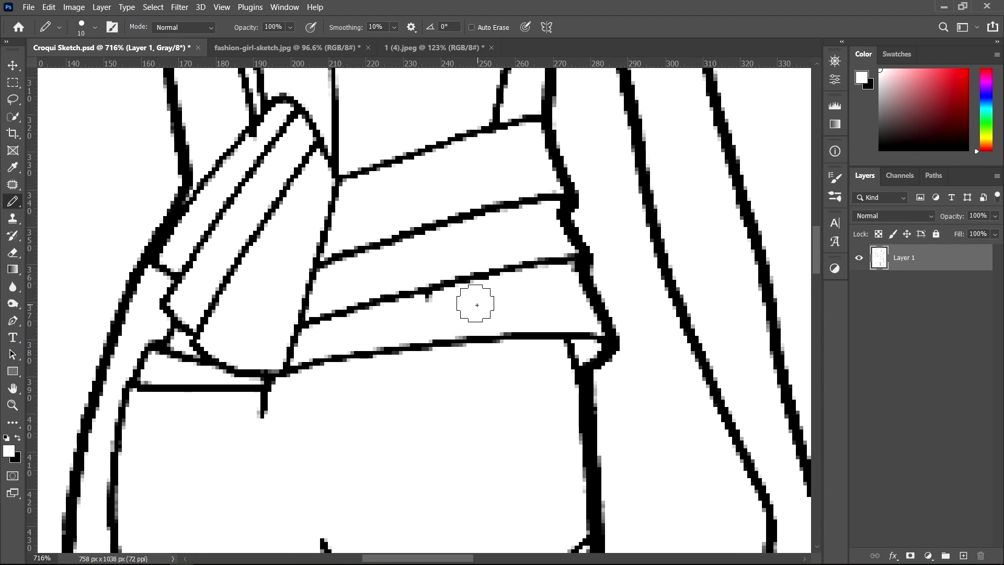
- Shrink the pencil and paint out the stray specks beside the head in white
key("bracketleft")
key("bracketleft")
key("bracketleft")
key("bracketleft")
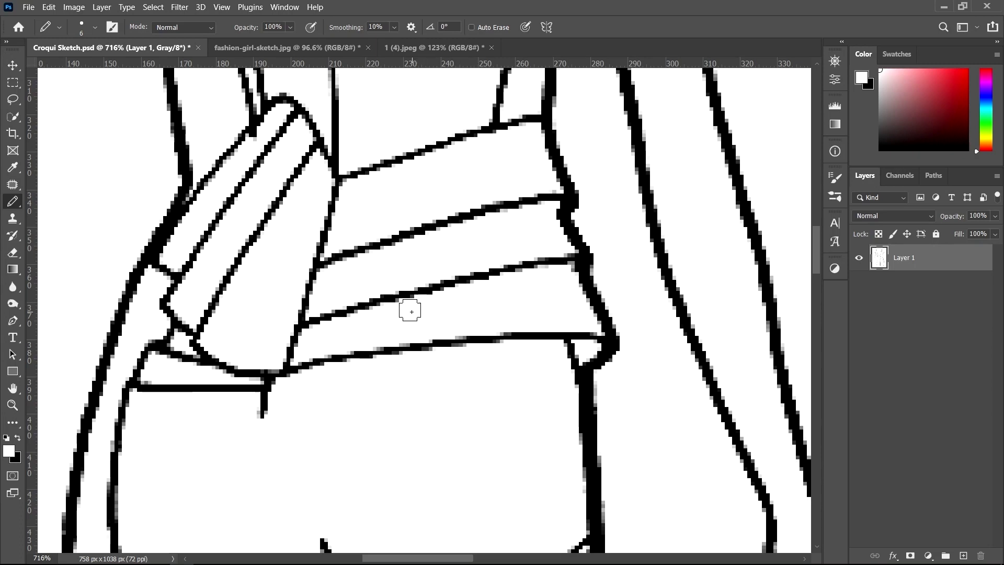
scroll(433, 315, "down", 2)
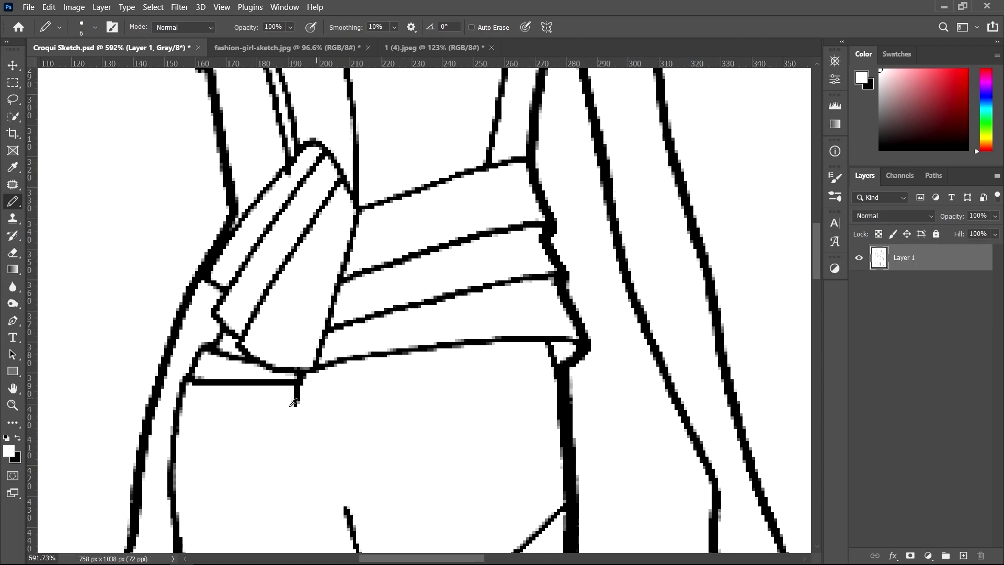
scroll(439, 252, "down", 1)
left_click_drag(445, 188, 507, 308)
left_click_drag(471, 157, 471, 314)
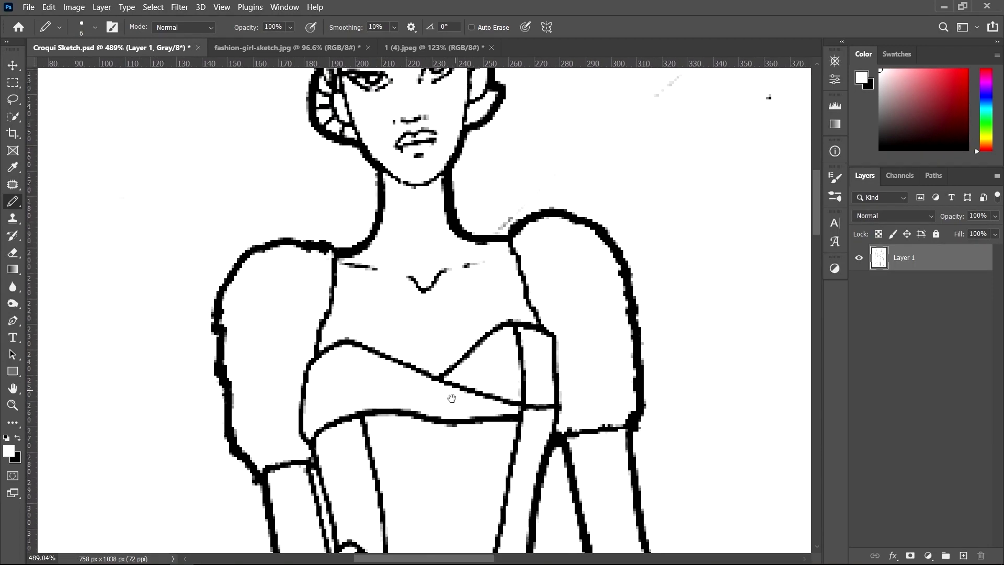
left_click_drag(469, 251, 390, 377)
left_click_drag(526, 297, 548, 279)
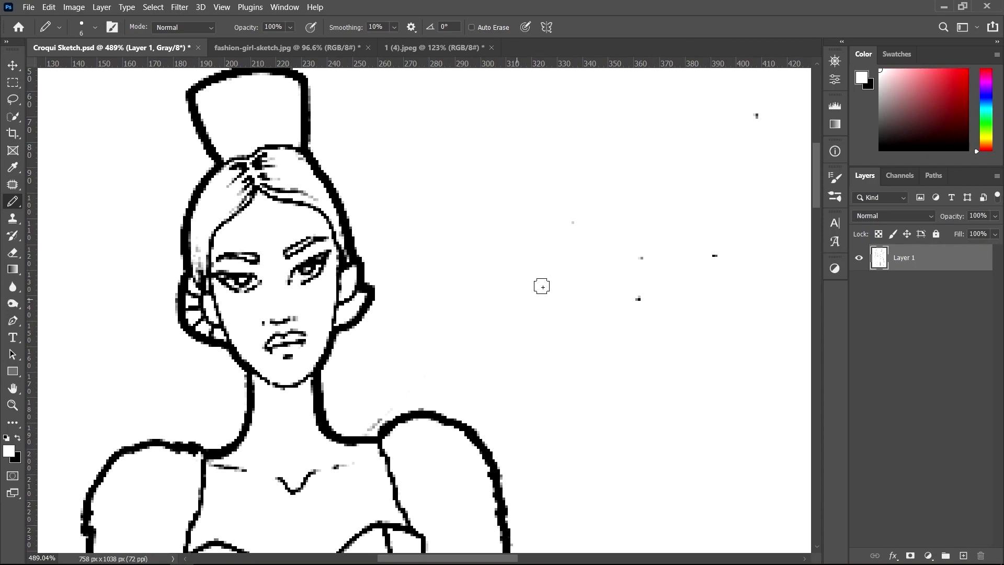
left_click(642, 257)
left_click(638, 298)
- Enlarge the pencil tip again and pan down along the figure
scroll(592, 241, "up", 3)
scroll(591, 241, "right", 3)
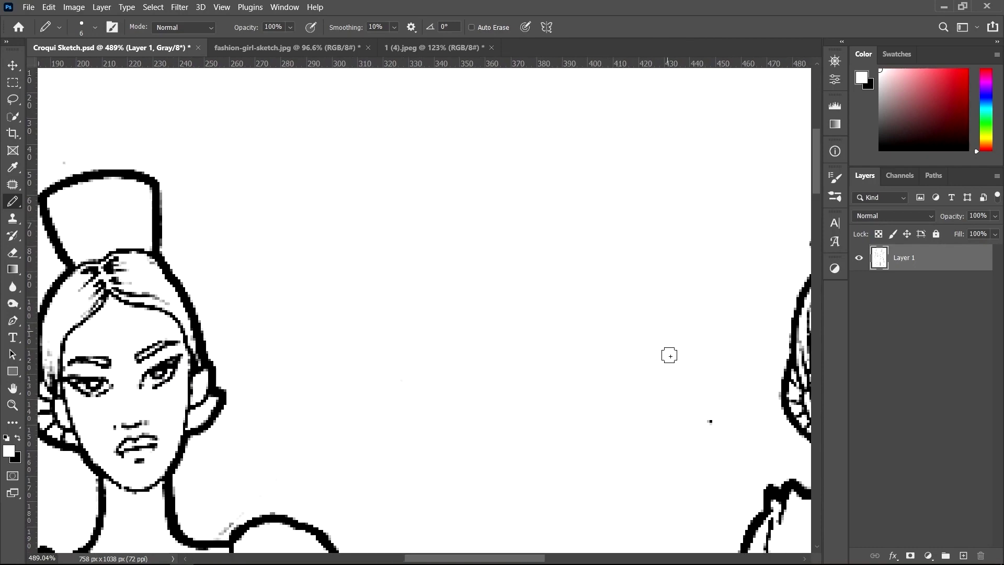
left_click_drag(671, 355, 595, 242)
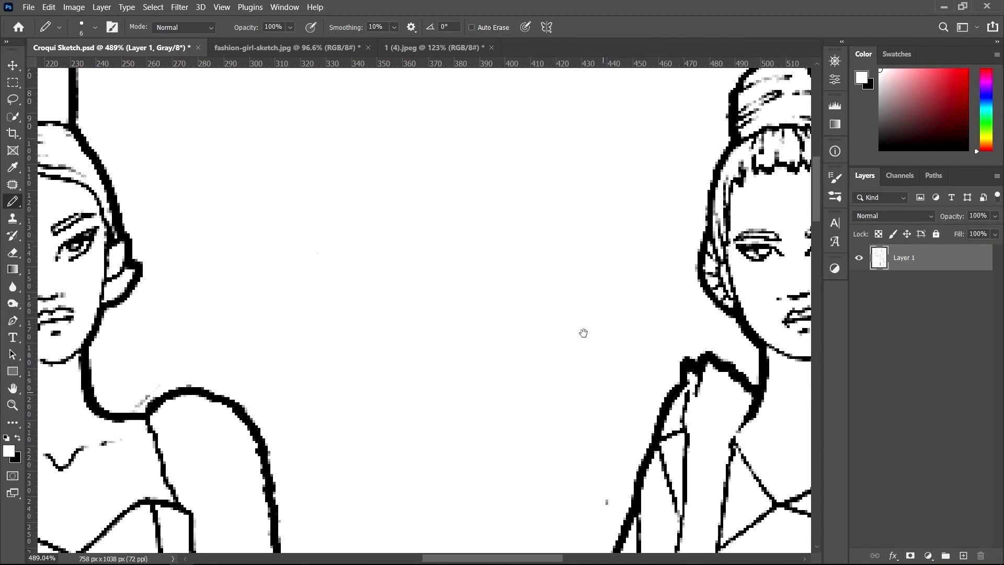
scroll(580, 313, "down", 4)
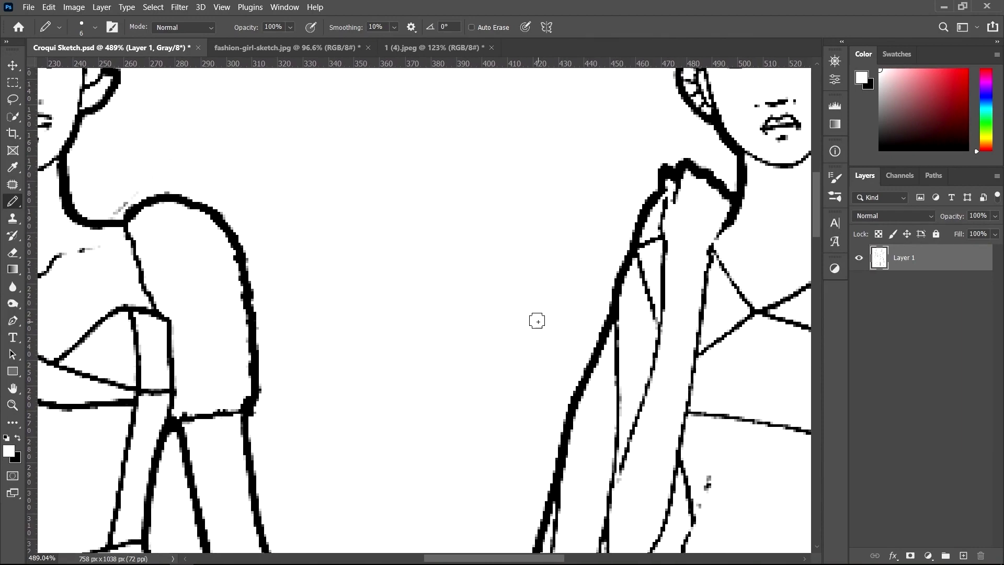
scroll(556, 316, "up", 7)
scroll(556, 316, "right", 8)
scroll(471, 324, "right", 3)
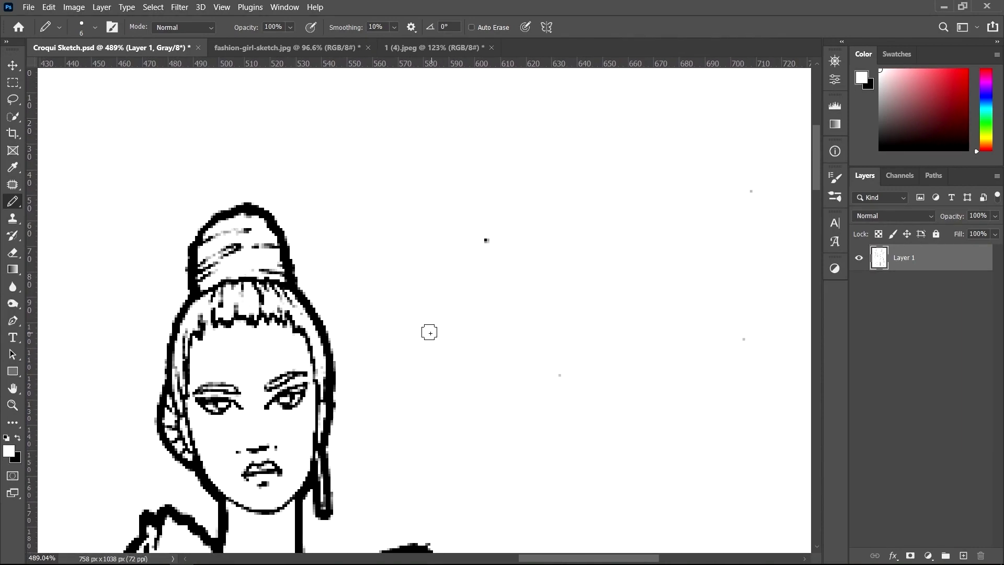
key("bracketright")
key("bracketright")
key("bracketright")
left_click_drag(655, 356, 553, 220)
scroll(553, 220, "down", 10)
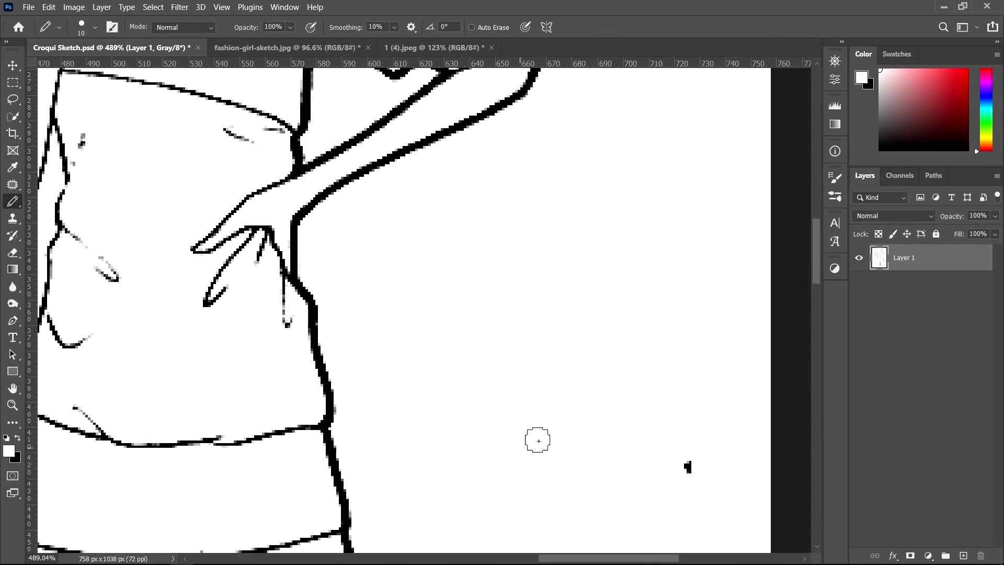
scroll(617, 473, "down", 5)
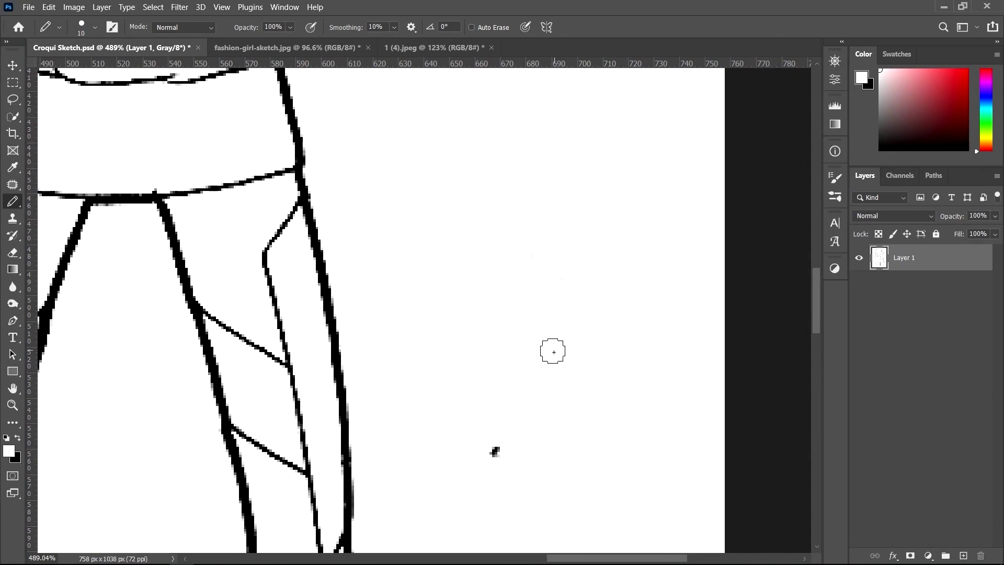
scroll(551, 350, "down", 3)
scroll(589, 267, "down", 3)
scroll(516, 415, "down", 5)
scroll(406, 193, "down", 3)
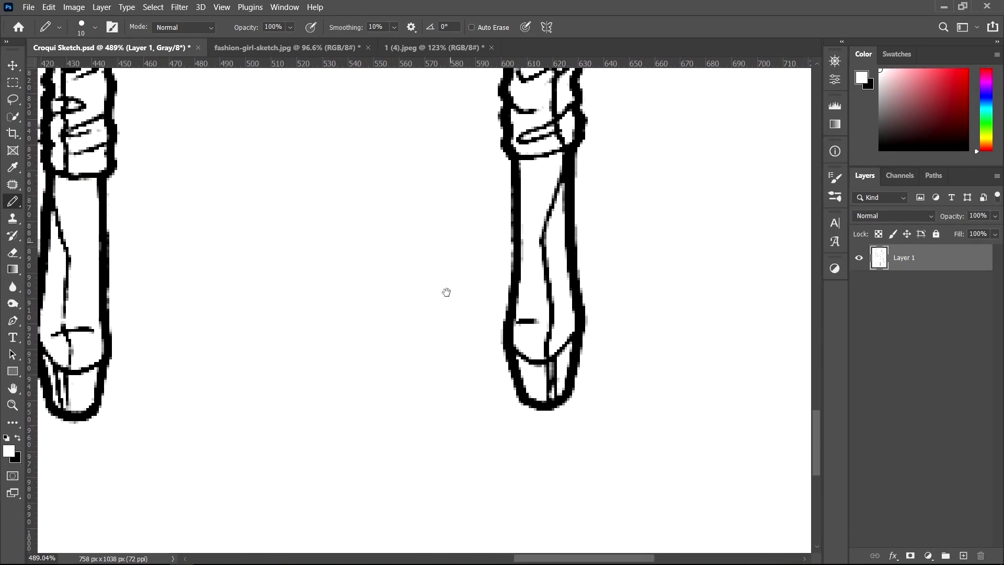
scroll(447, 291, "left", 3)
scroll(490, 406, "down", 3)
scroll(410, 338, "down", 2)
scroll(531, 213, "down", 2)
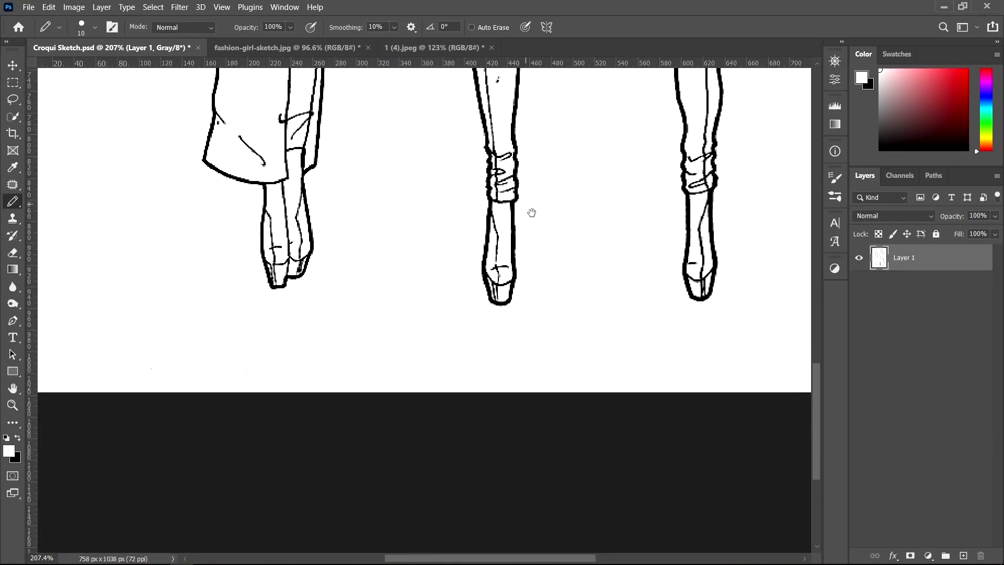
scroll(555, 280, "down", 2)
scroll(555, 279, "up", 3)
scroll(541, 275, "up", 5)
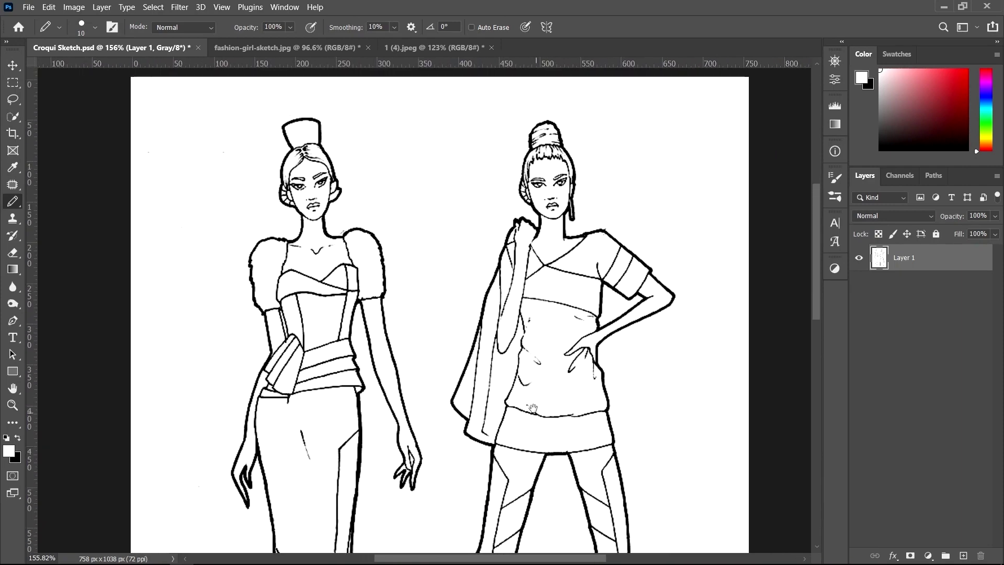
scroll(541, 275, "up", 1)
scroll(567, 327, "down", 3)
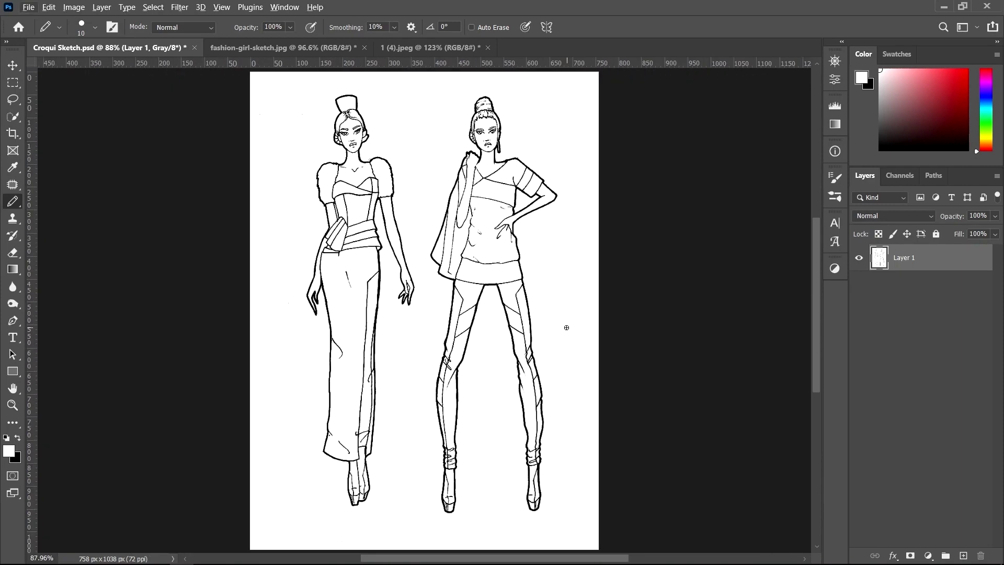
scroll(510, 209, "up", 4)
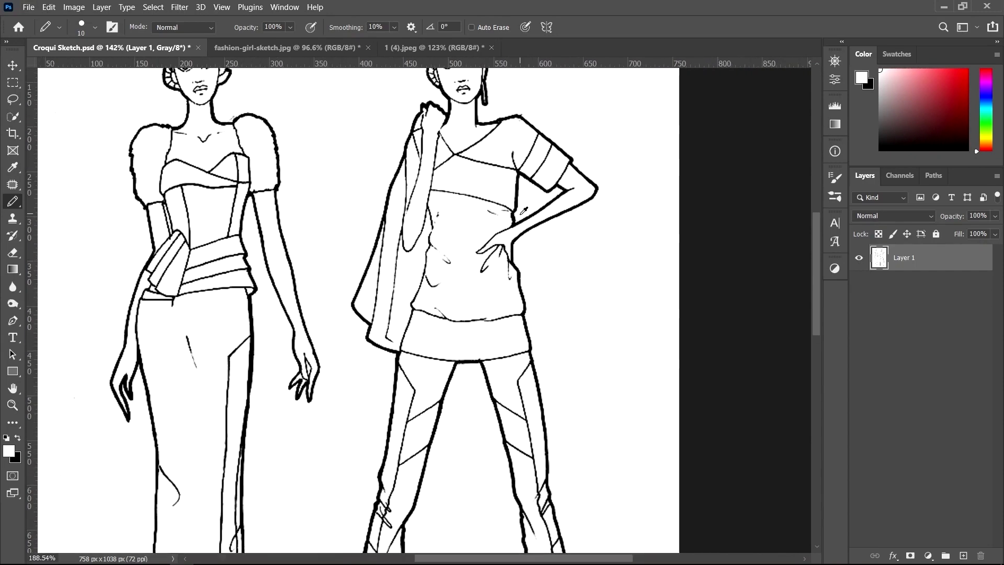
scroll(518, 240, "up", 2)
scroll(519, 244, "up", 2)
scroll(520, 244, "up", 2)
scroll(520, 244, "up", 3)
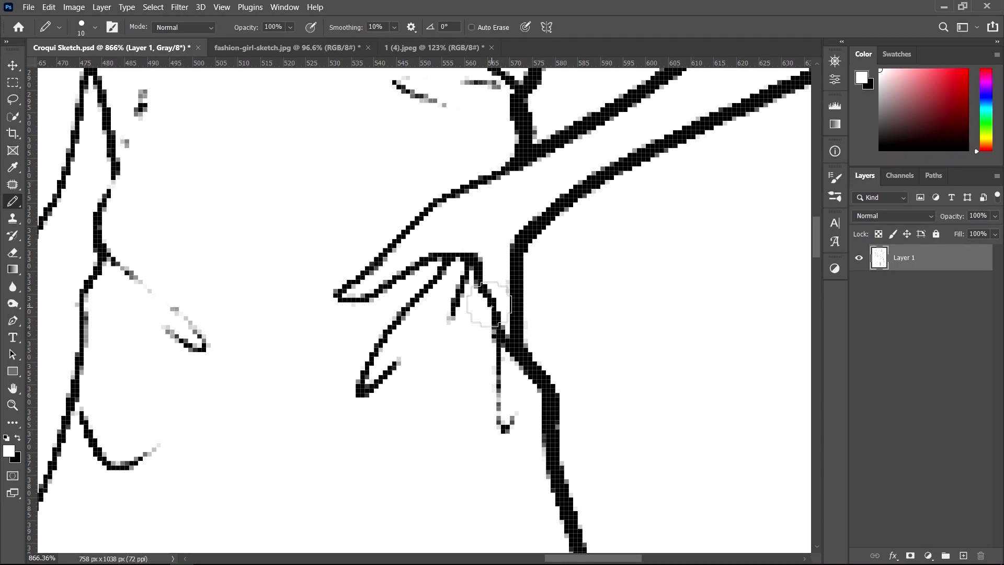
- Shrink the pencil, undo the stroke that broke the hand line, and switch to black
key("bracketleft")
key("bracketleft")
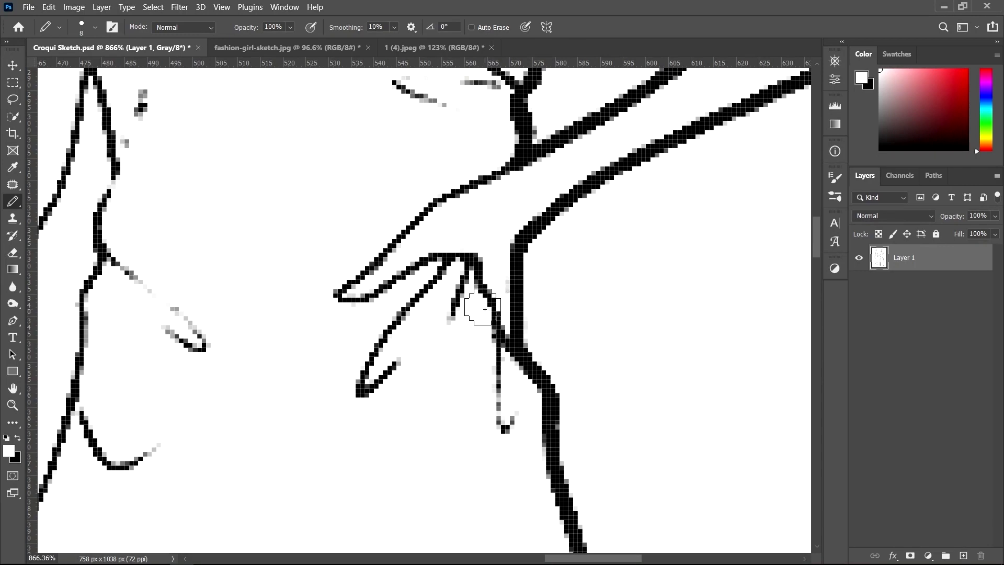
key("bracketleft")
key("bracketleft")
key("bracketleft")
key("bracketleft")
left_click_drag(495, 316, 501, 334)
key("ctrl+z")
key("x")
- Pan and zoom to the right figure's face and draped shoulder lines
scroll(512, 375, "down", 2)
scroll(526, 368, "down", 1)
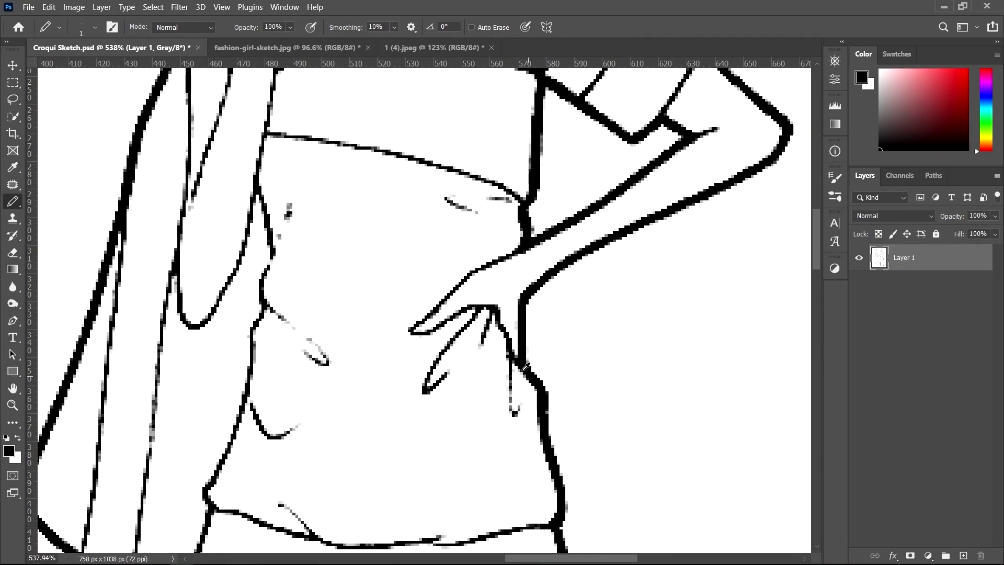
left_click_drag(376, 285, 444, 399)
left_click_drag(493, 230, 493, 366)
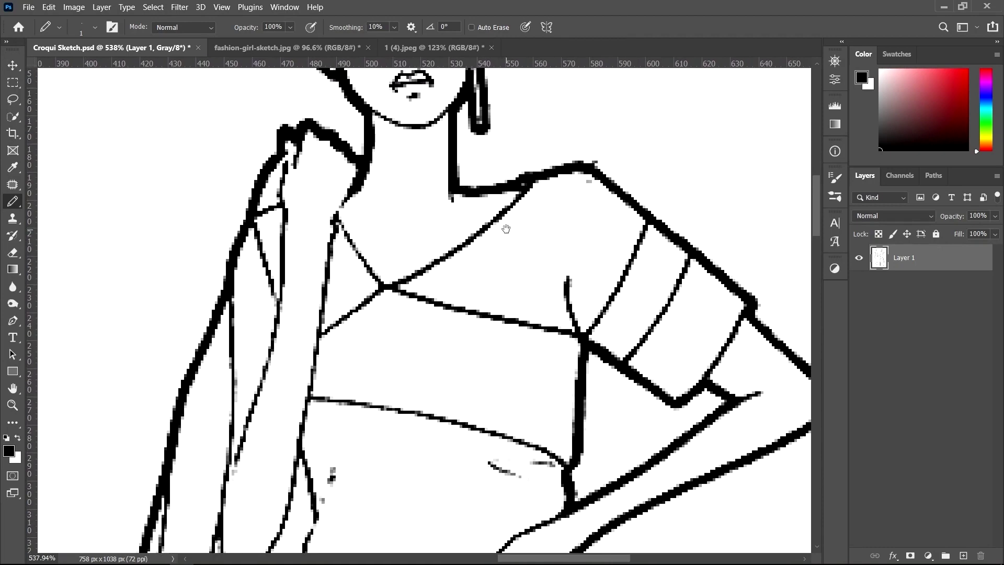
left_click_drag(507, 227, 521, 378)
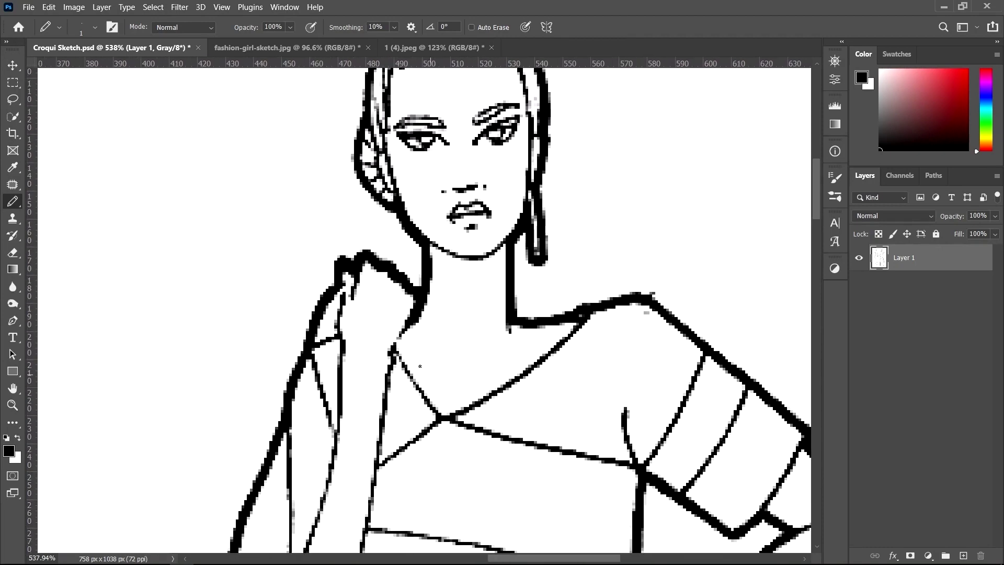
scroll(402, 377, "up", 2)
scroll(411, 350, "up", 2)
scroll(418, 324, "up", 1)
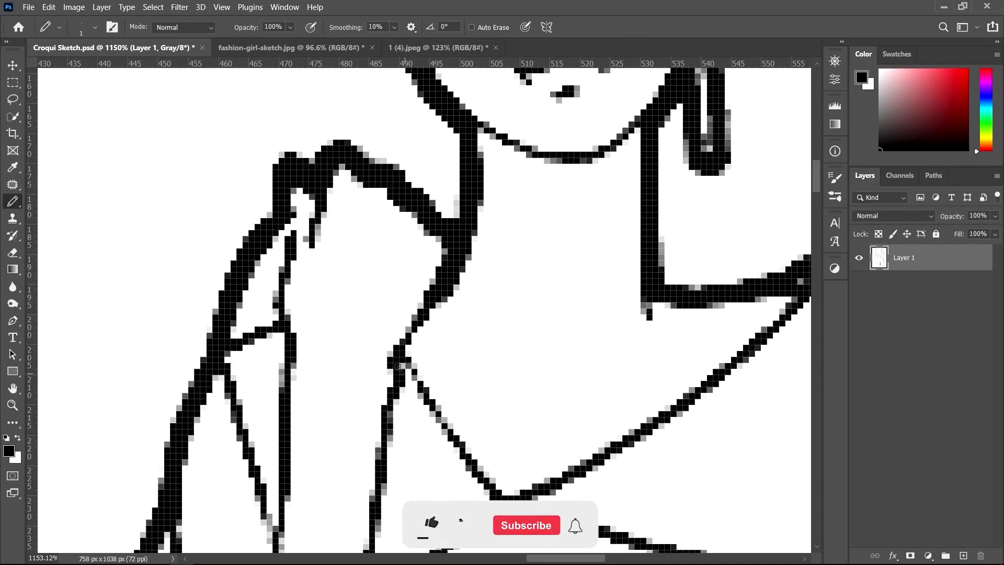
scroll(382, 344, "down", 2)
scroll(361, 272, "up", 2)
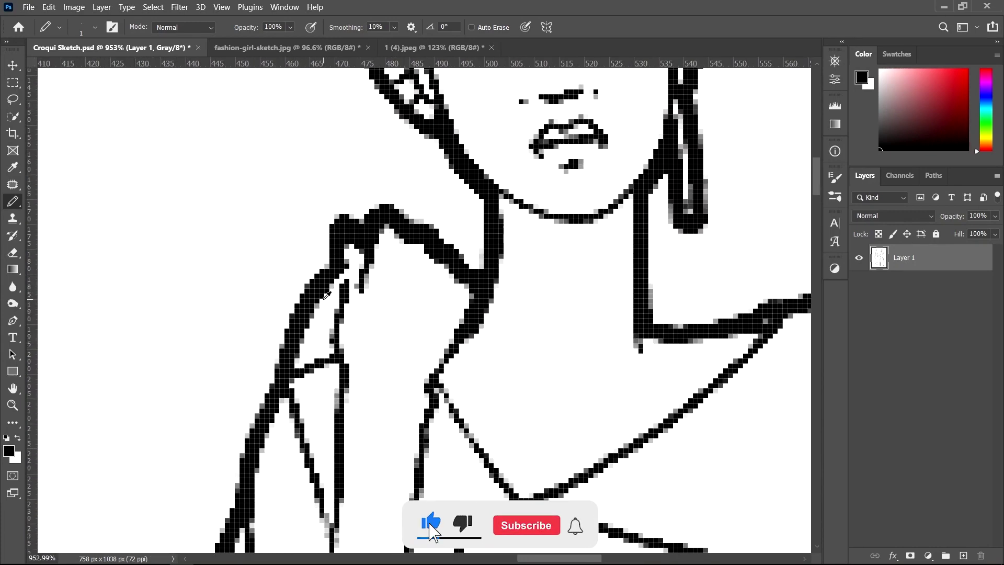
scroll(354, 253, "up", 2)
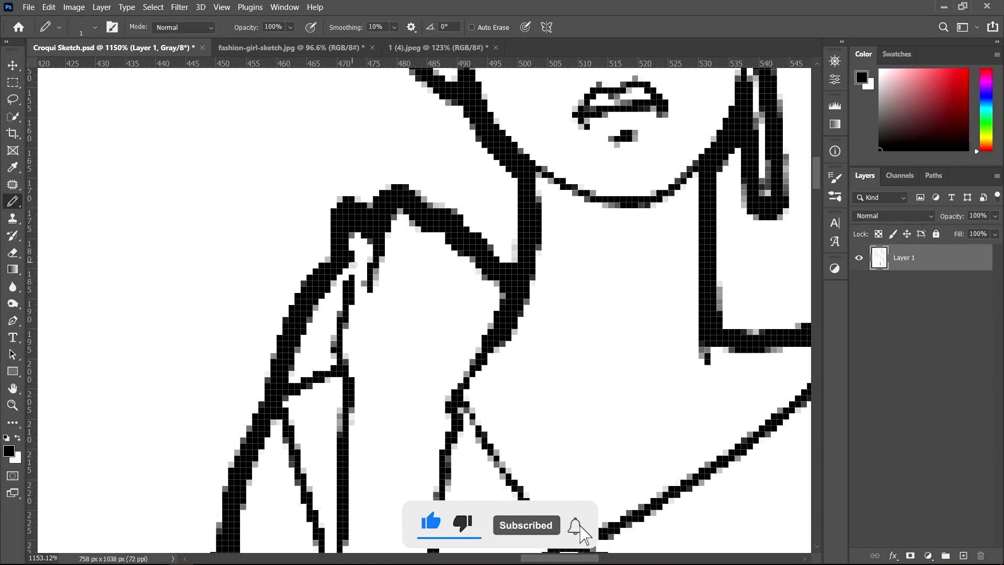
scroll(360, 333, "down", 2)
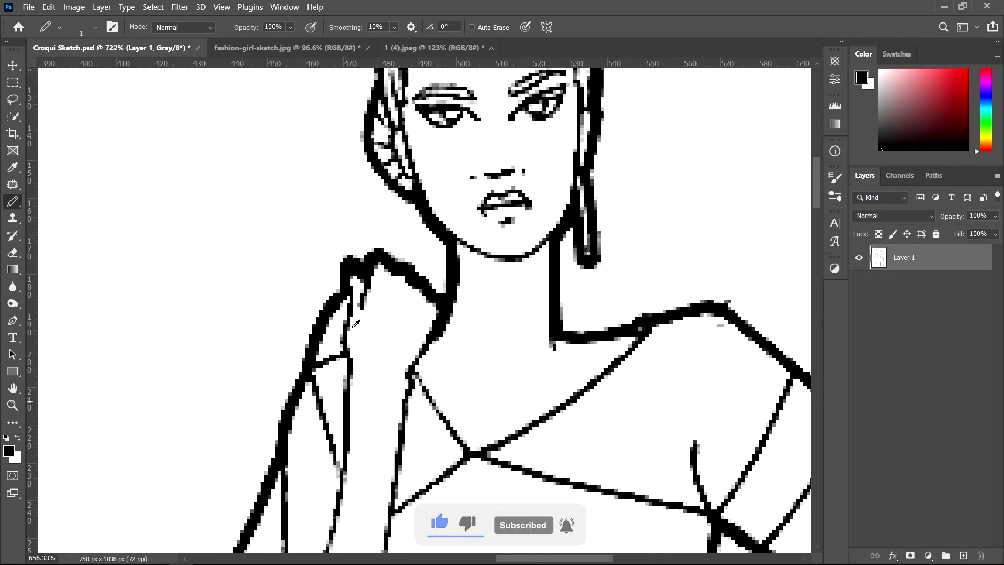
scroll(377, 326, "down", 2)
scroll(393, 319, "down", 2)
scroll(411, 312, "down", 2)
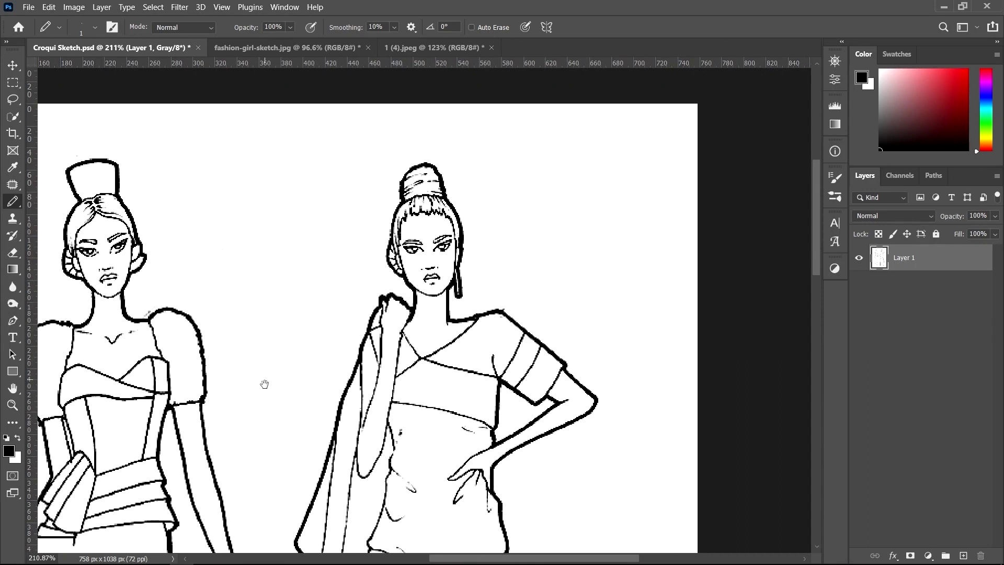
scroll(264, 385, "down", 3)
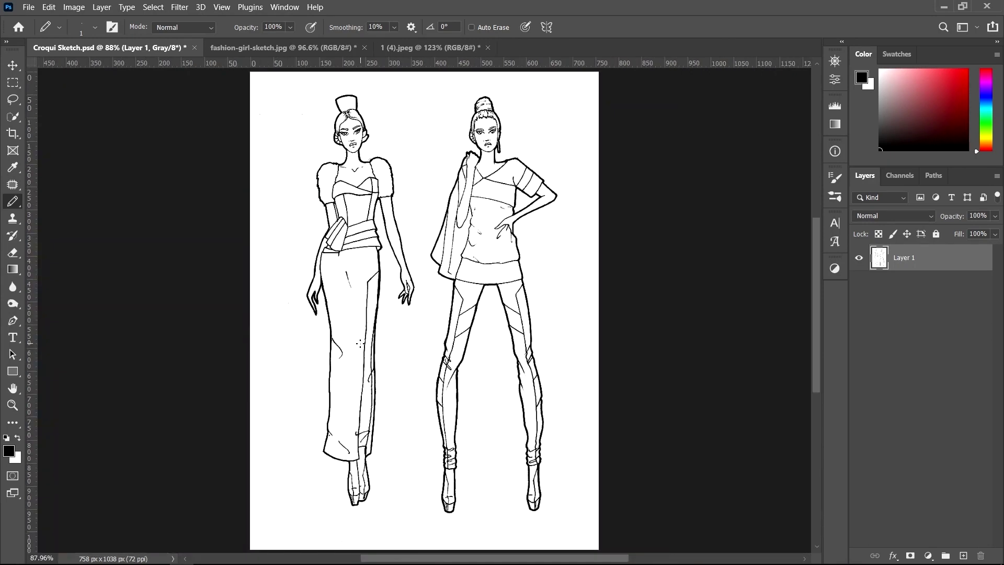